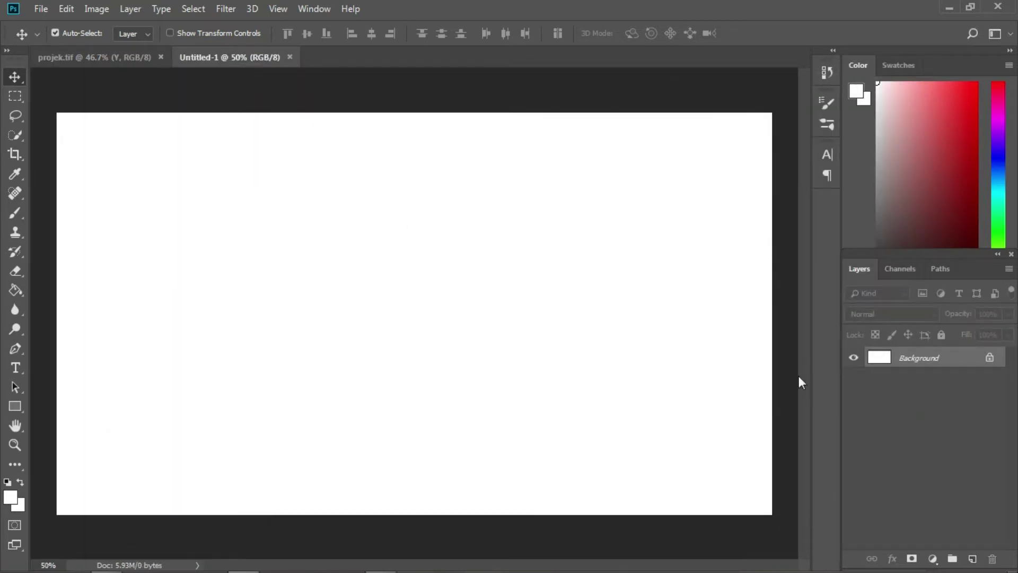
Add a Solid Color fill layer in light green, #85f78a, above the Background.
{"action": "left_click", "coordinate": [933, 559]}
{"action": "left_click", "coordinate": [929, 295]}
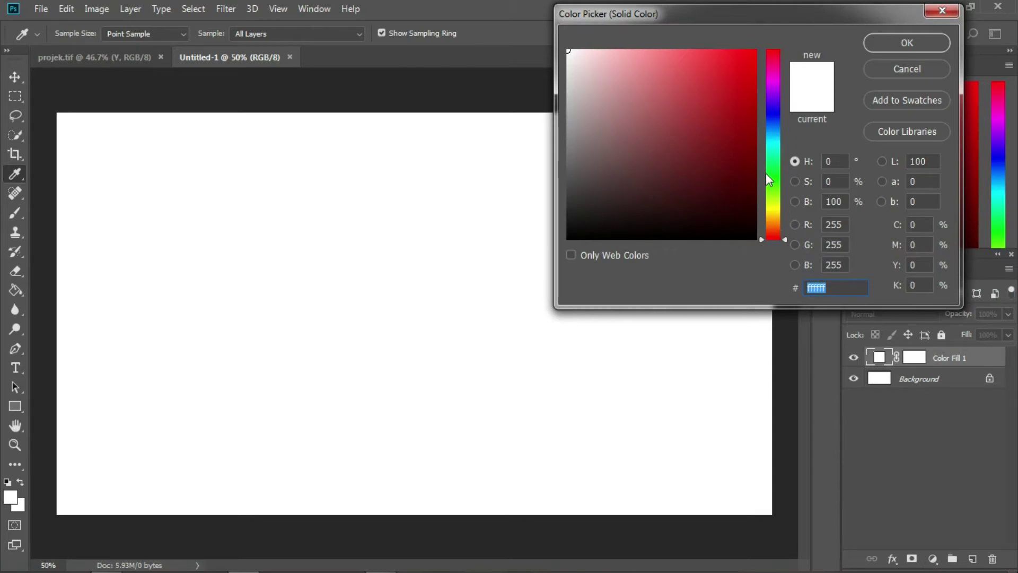
{"action": "left_click", "coordinate": [772, 175]}
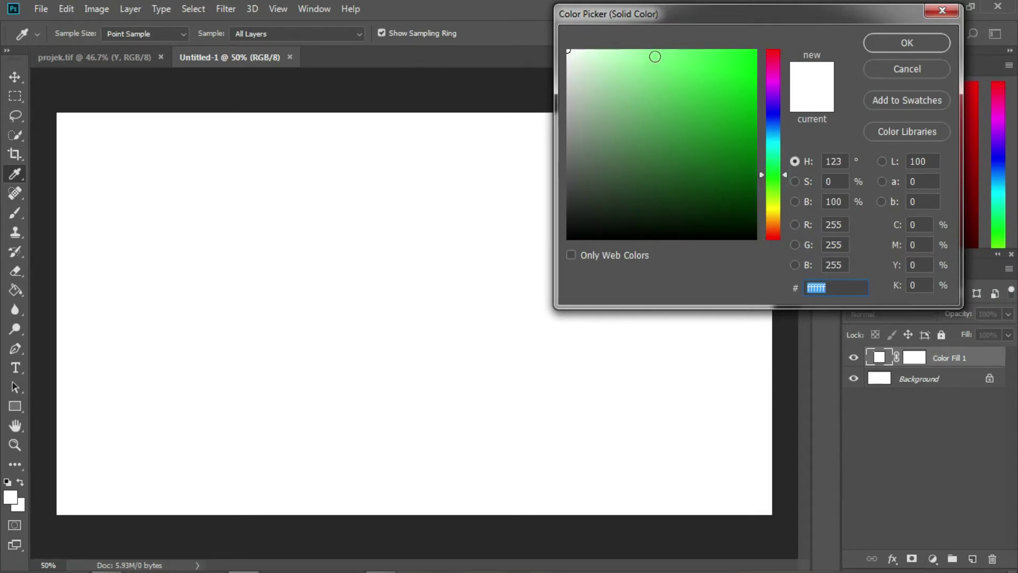
{"action": "left_click", "coordinate": [655, 56]}
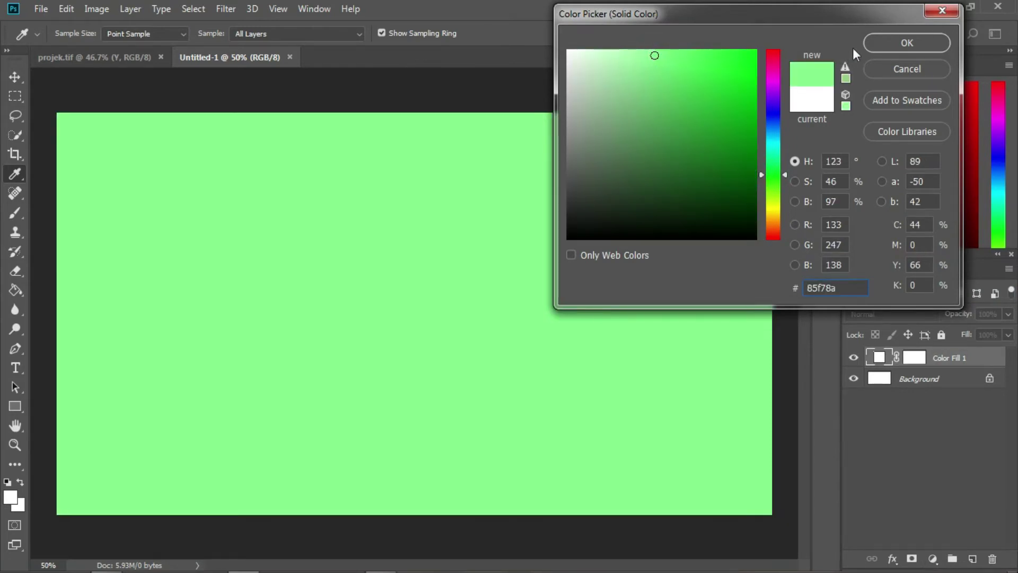
{"action": "left_click", "coordinate": [884, 42]}
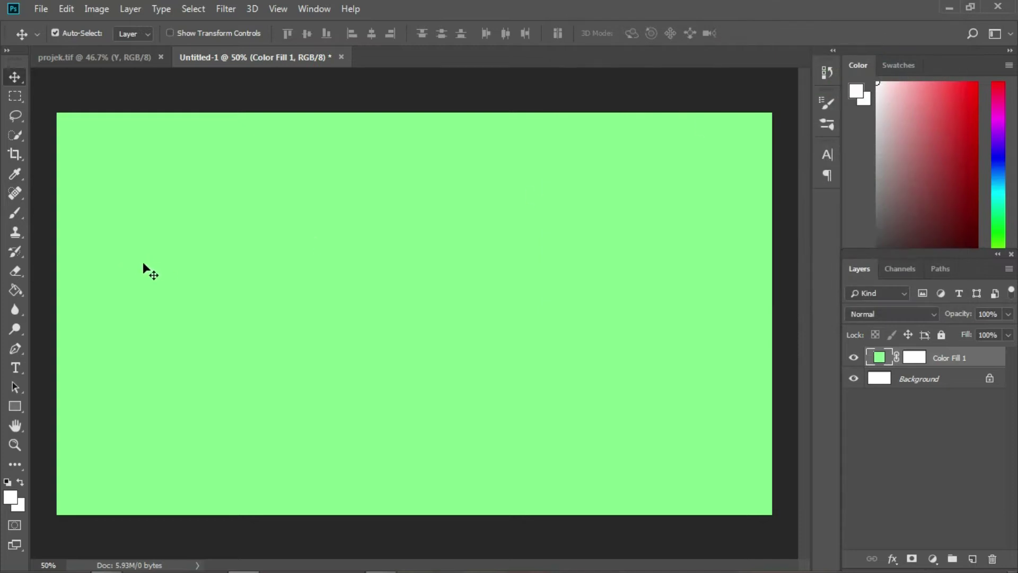
Add a white text letter "b" in Forte at 200 pt and place it near the canvas's upper edge, left of centre.
{"action": "left_click", "coordinate": [13, 374]}
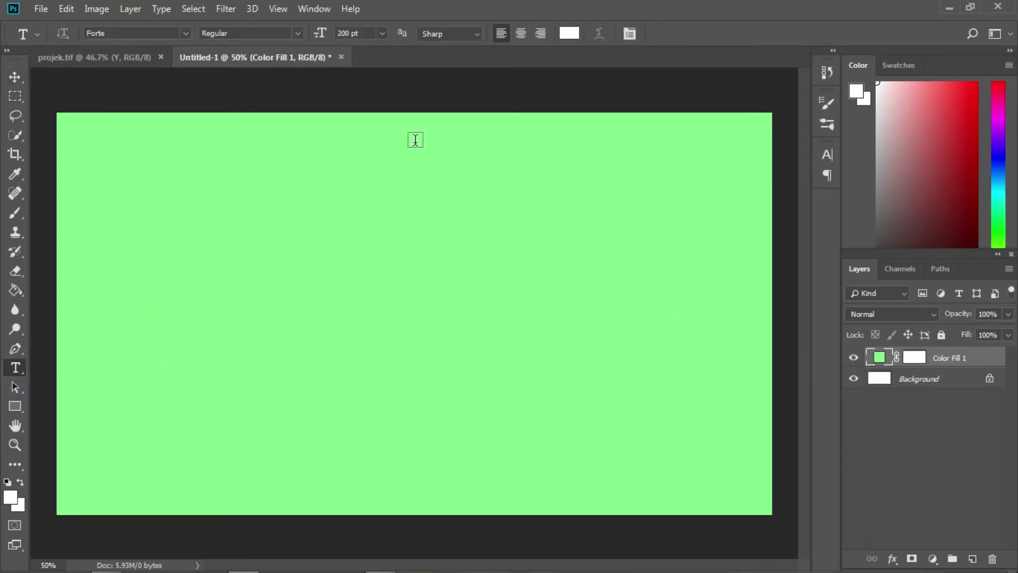
{"action": "left_click", "coordinate": [383, 139]}
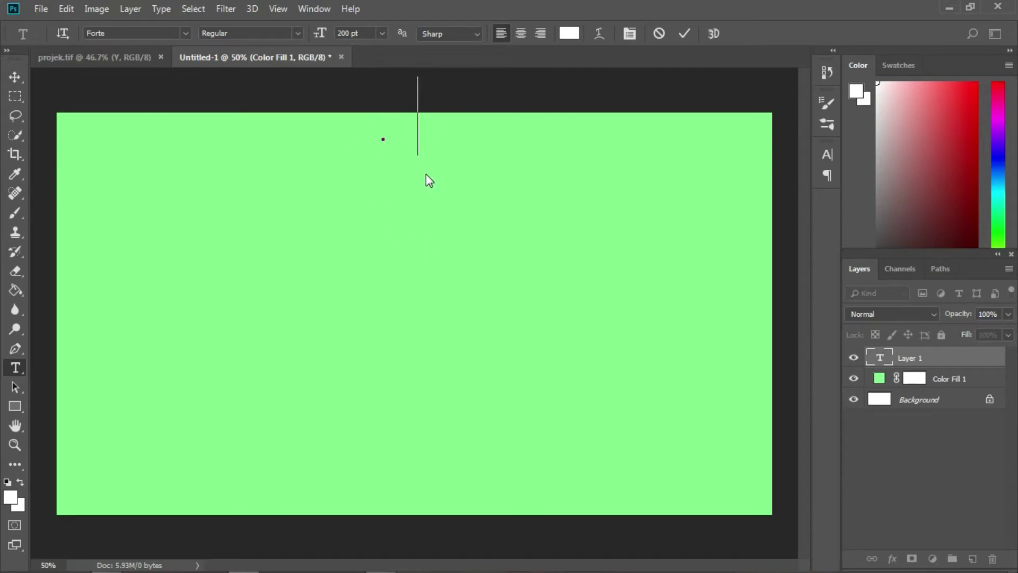
{"action": "left_click", "coordinate": [684, 35]}
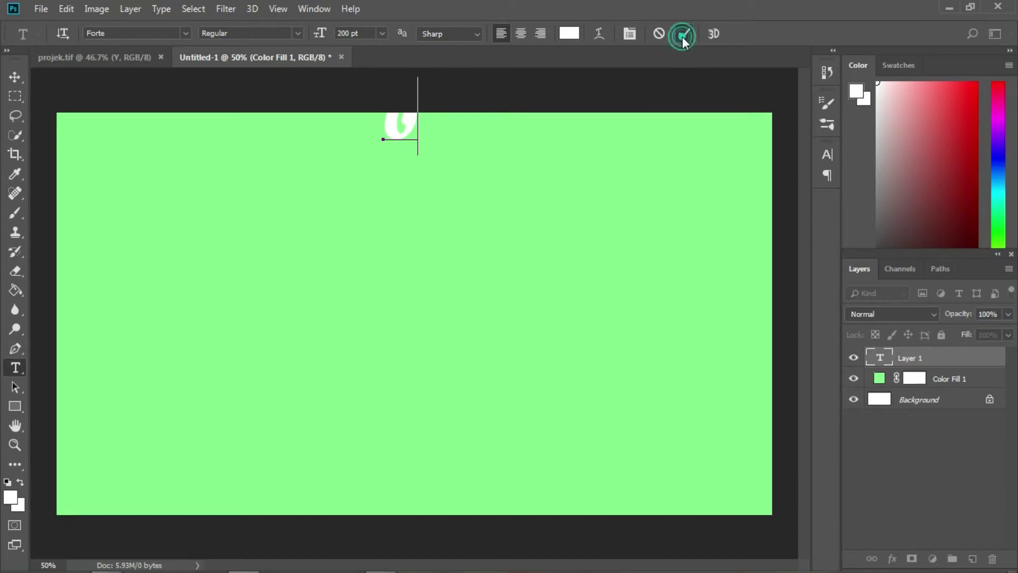
{"action": "left_click", "coordinate": [16, 80]}
{"action": "left_click_drag", "start_coordinate": [399, 135], "coordinate": [324, 170]}
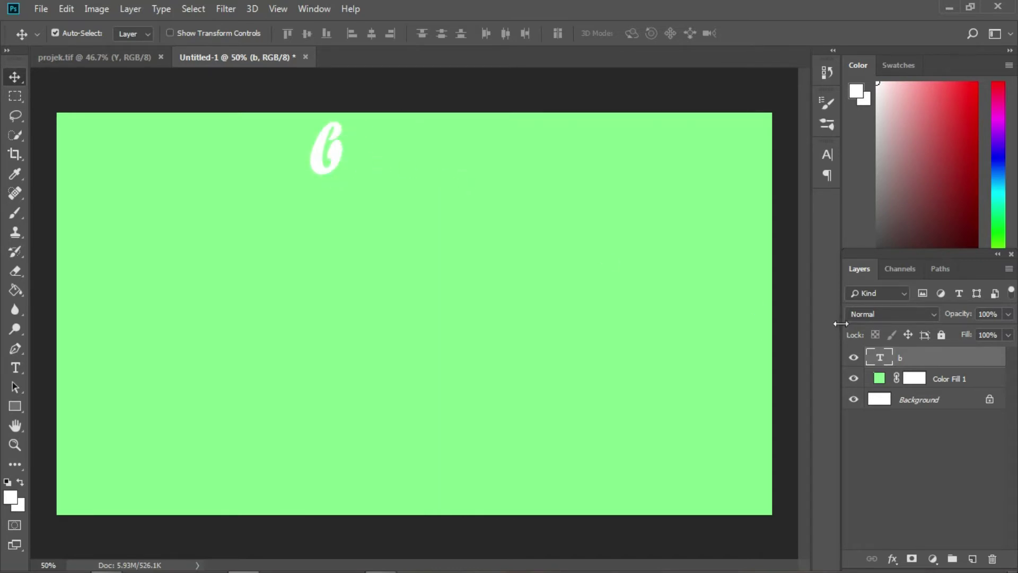
Replace the lowercase letter on the canvas with a capital "B".
{"action": "left_click", "coordinate": [16, 367]}
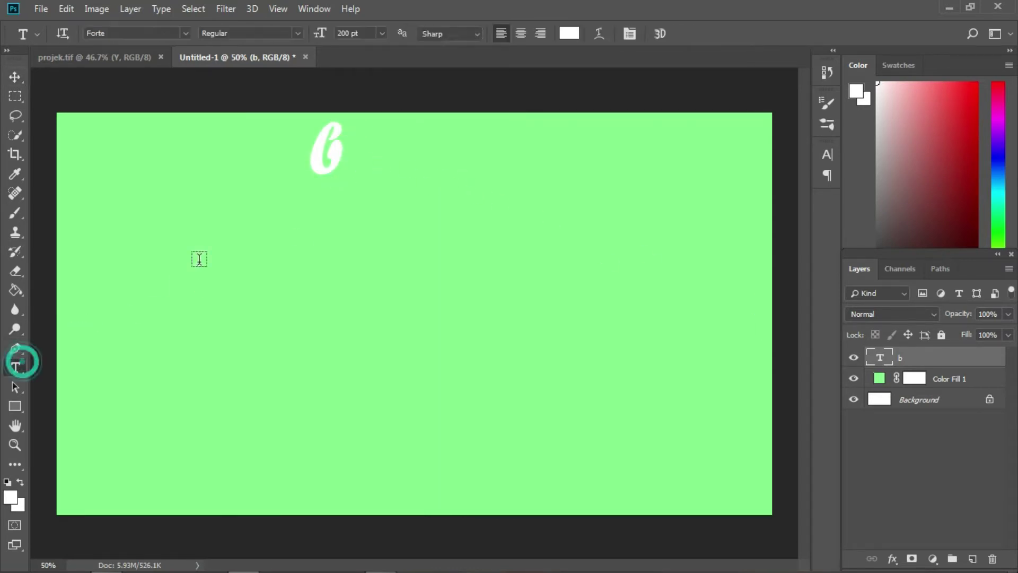
{"action": "double_click", "coordinate": [327, 165]}
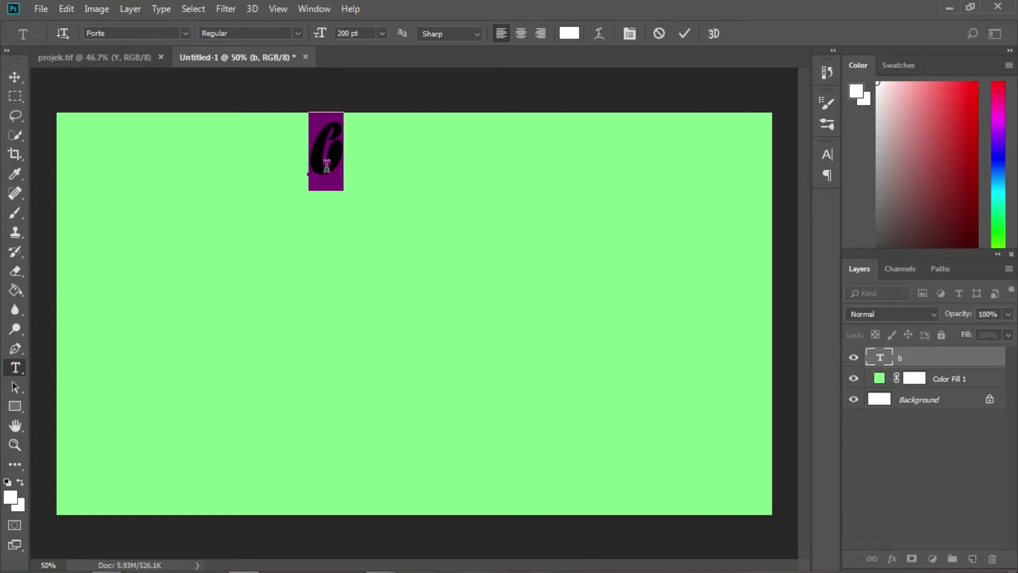
{"action": "type", "text": "B"}
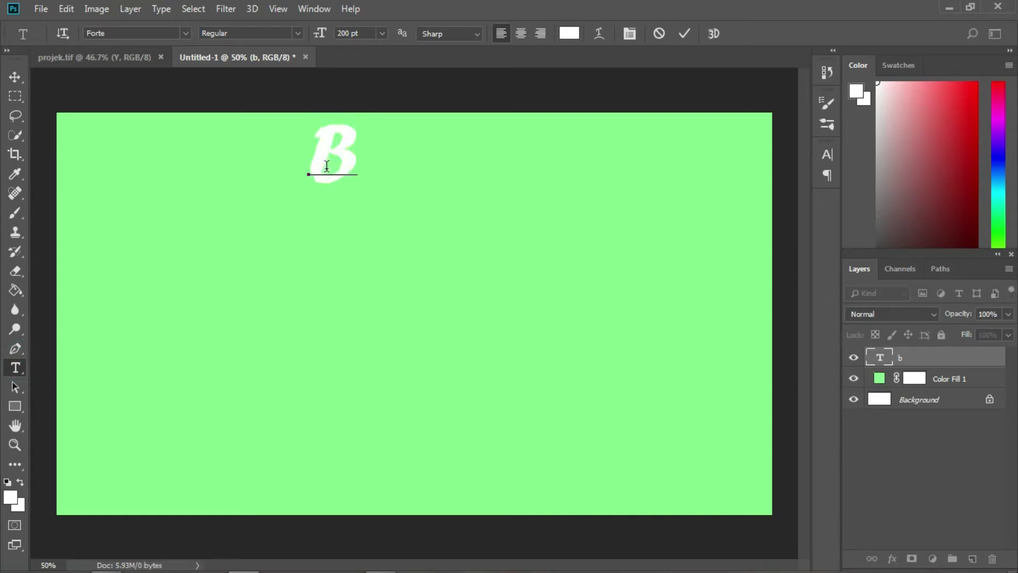
{"action": "left_click", "coordinate": [682, 34]}
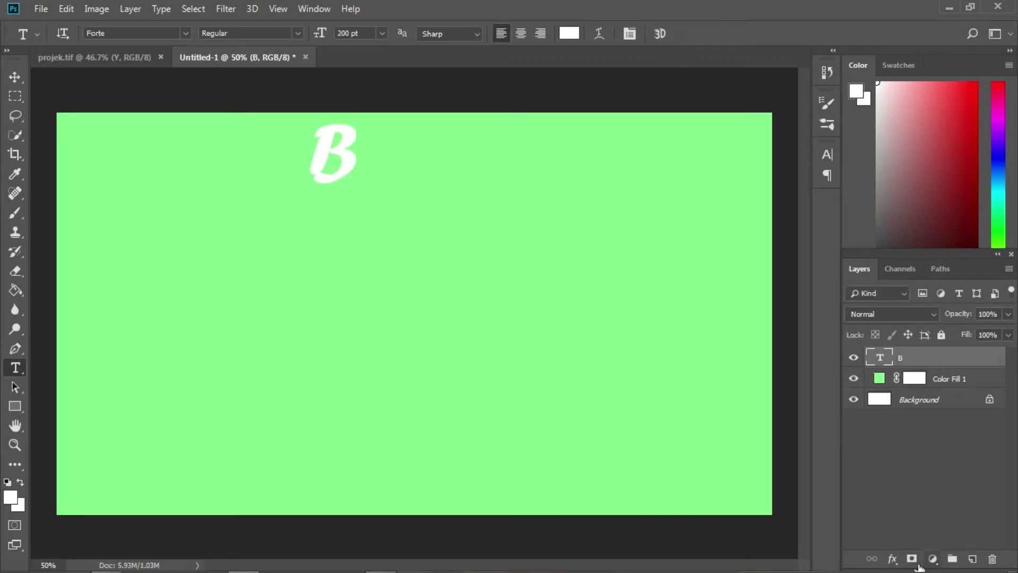
Add a white outside Stroke effect with a size of 8 px to the B text layer.
{"action": "left_click", "coordinate": [892, 560]}
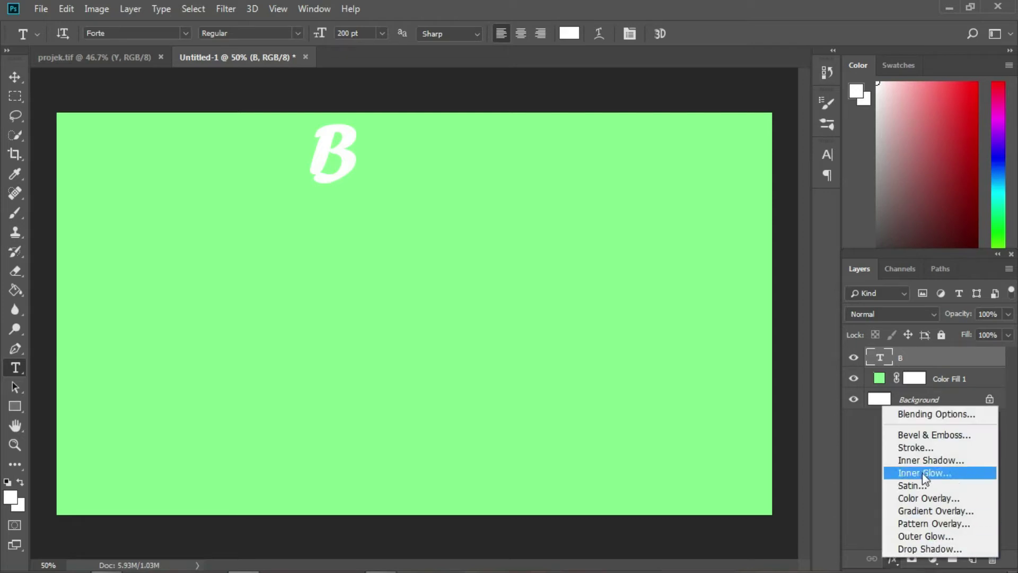
{"action": "left_click", "coordinate": [940, 450]}
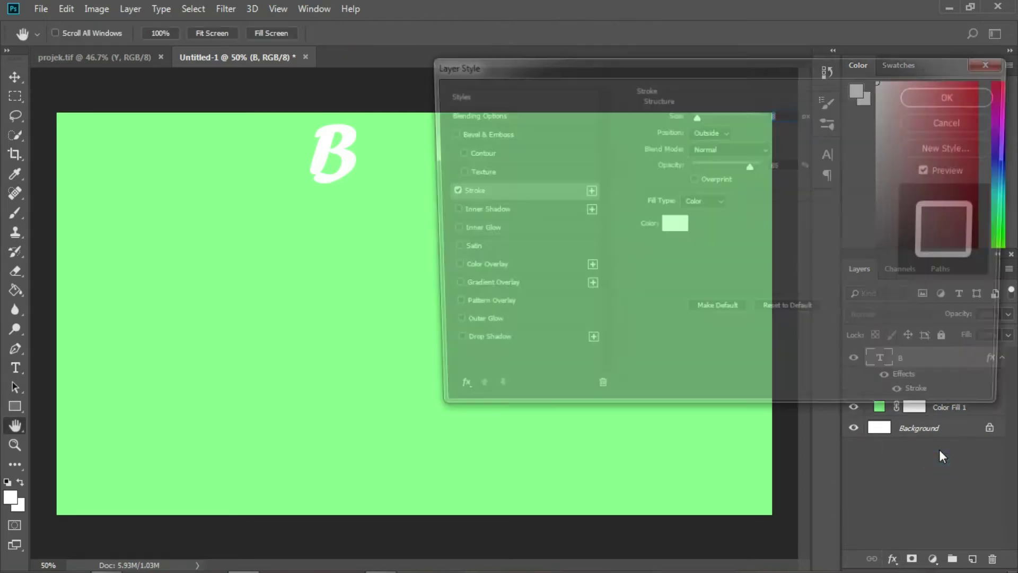
{"action": "left_click", "coordinate": [791, 114]}
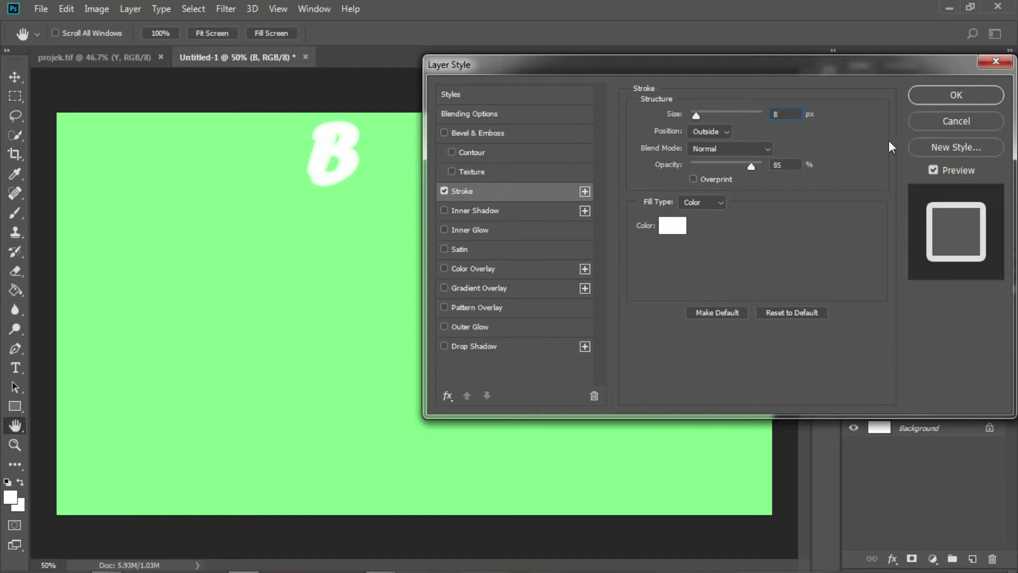
{"action": "left_click", "coordinate": [924, 96]}
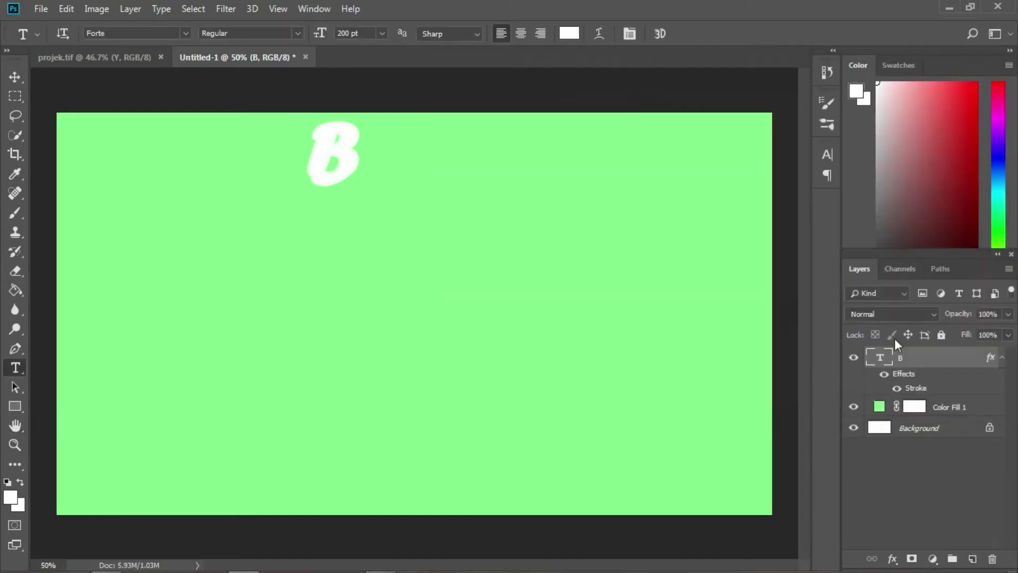
Recolor the letter B to light cyan, #84f2f3.
{"action": "double_click", "coordinate": [879, 357]}
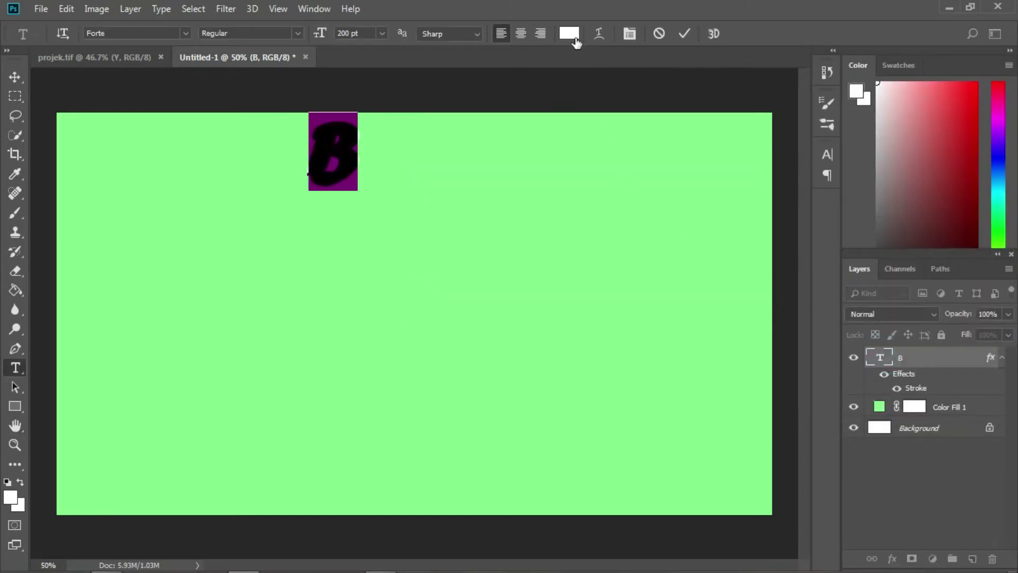
{"action": "left_click", "coordinate": [575, 38]}
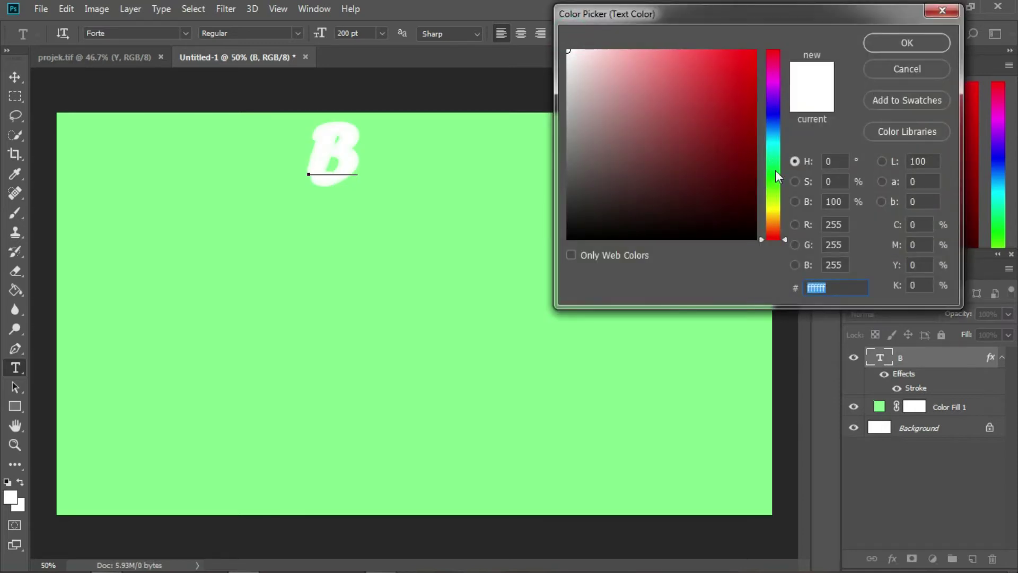
{"action": "left_click", "coordinate": [775, 144]}
{"action": "left_click_drag", "start_coordinate": [678, 86], "coordinate": [654, 58]}
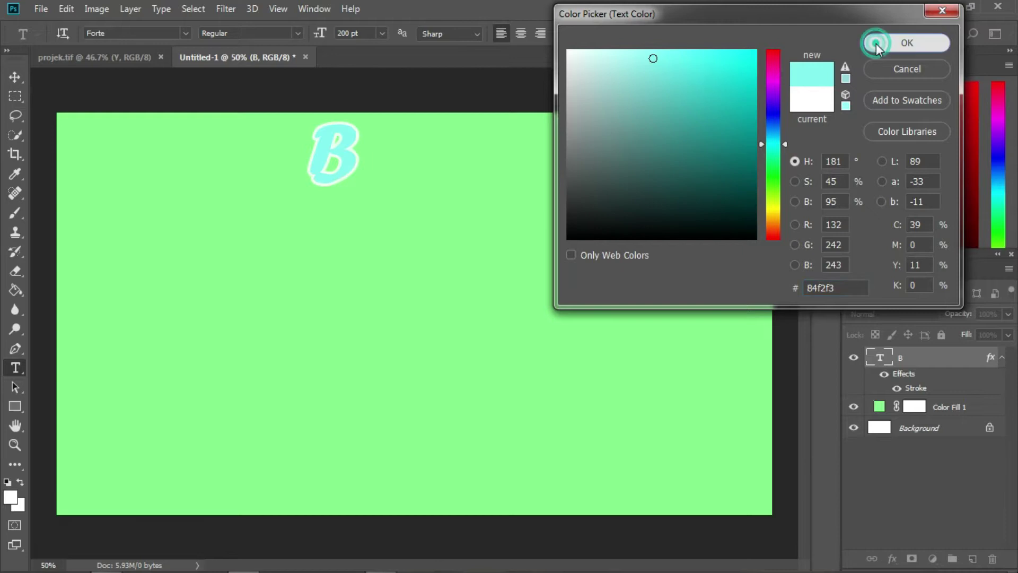
{"action": "left_click", "coordinate": [877, 43]}
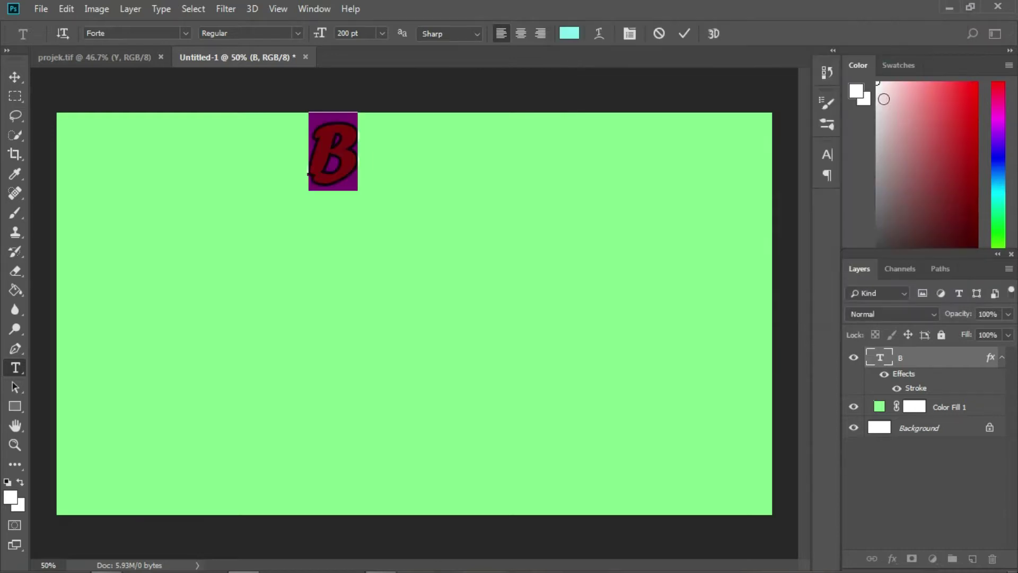
{"action": "left_click", "coordinate": [684, 34]}
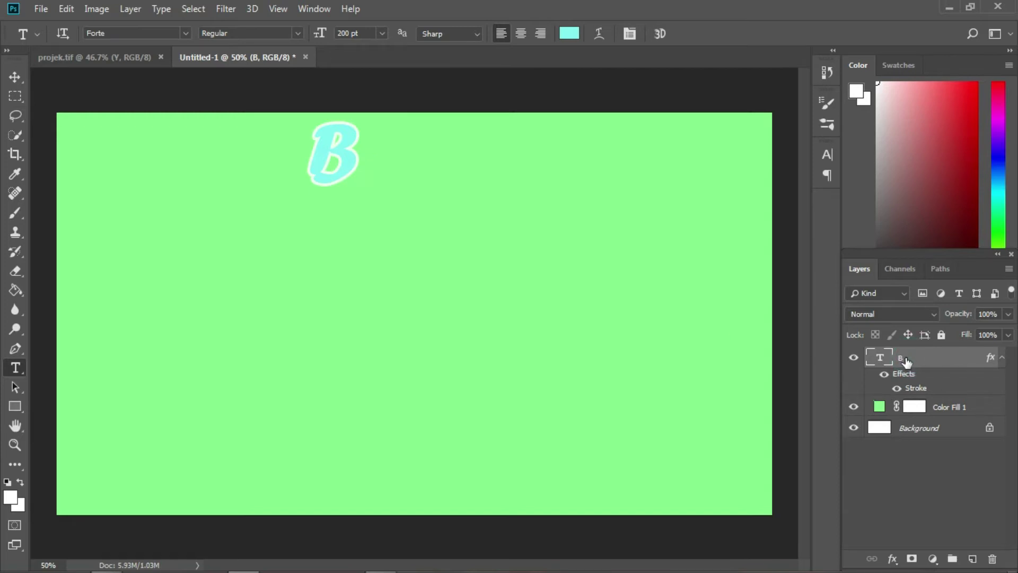
Create an "E" from a duplicate of the B text layer and place it diagonally below and to the right of the B.
{"action": "left_click_drag", "start_coordinate": [945, 364], "coordinate": [972, 559]}
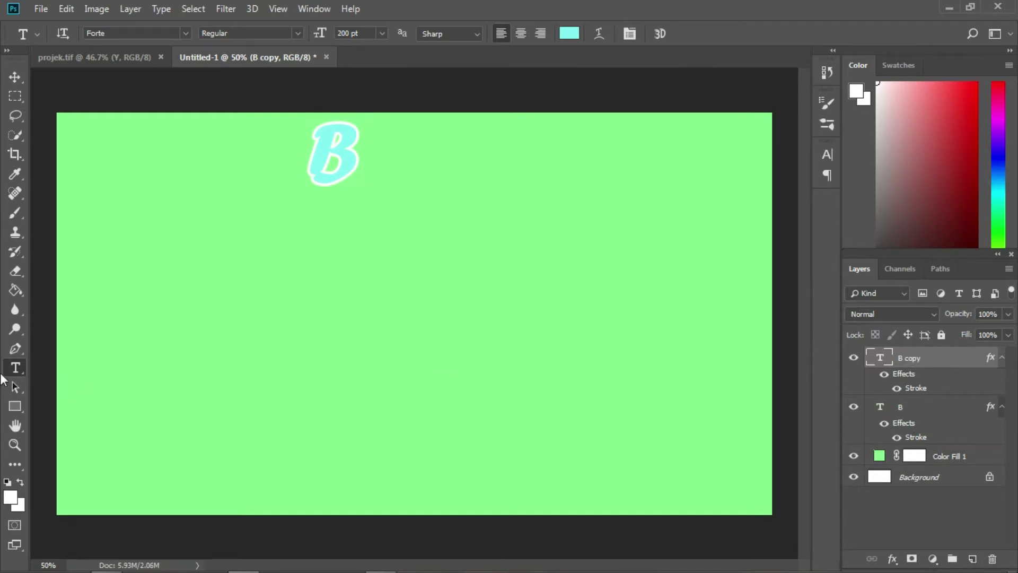
{"action": "left_click", "coordinate": [15, 371]}
{"action": "left_click", "coordinate": [344, 168]}
{"action": "key", "text": "ctrl+a"}
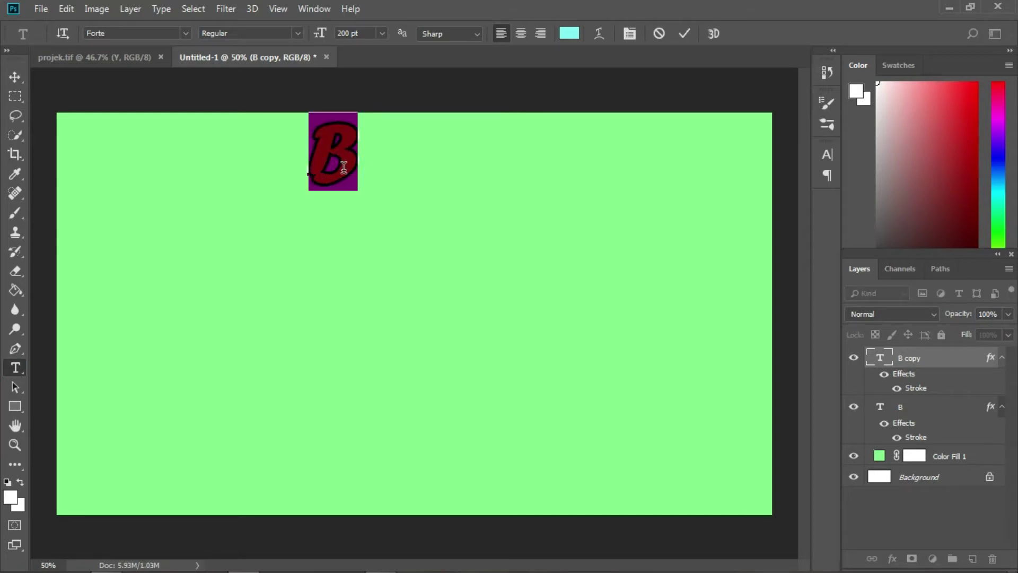
{"action": "type", "text": "E"}
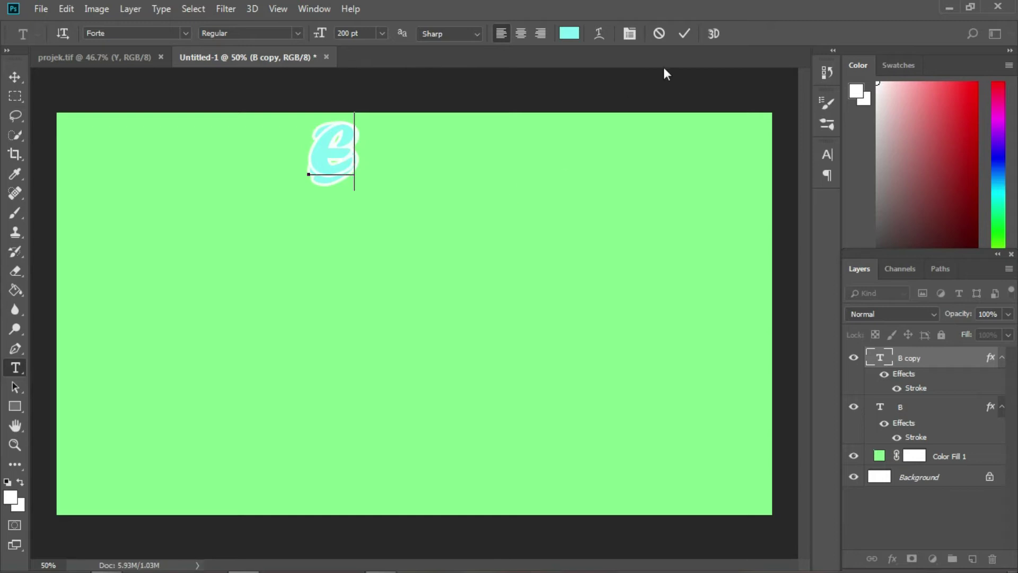
{"action": "left_click", "coordinate": [684, 33]}
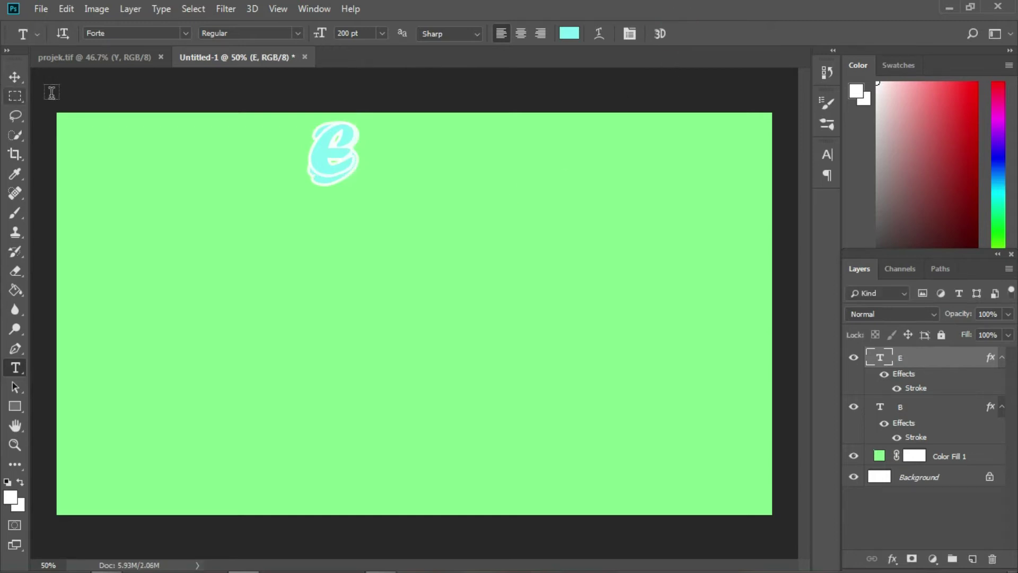
{"action": "key", "text": "v"}
{"action": "left_click_drag", "start_coordinate": [329, 159], "coordinate": [352, 201]}
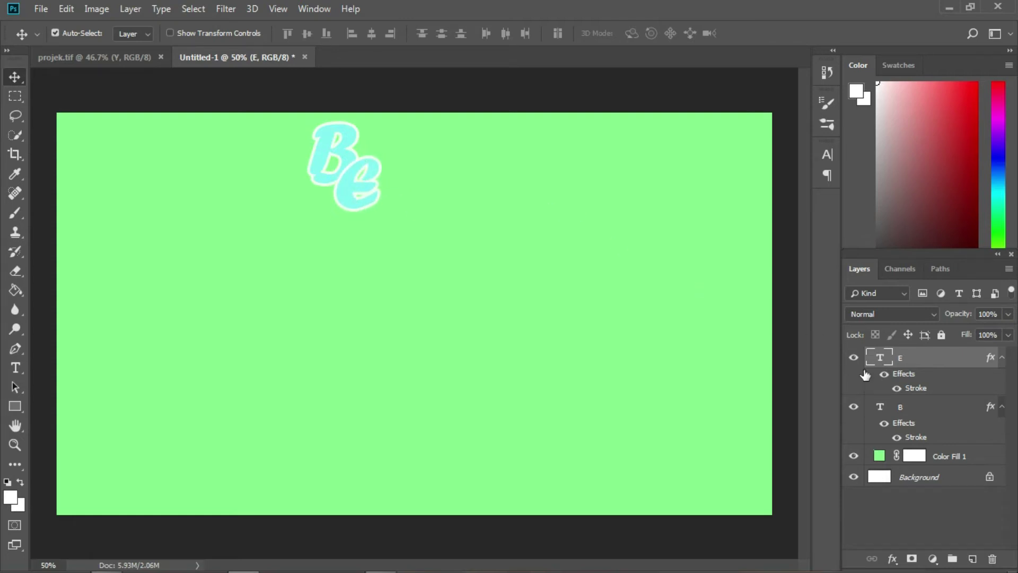
Create an "A" from a duplicate of the E text layer and place it below the B, to the lower left of the E.
{"action": "left_click_drag", "start_coordinate": [932, 357], "coordinate": [974, 557]}
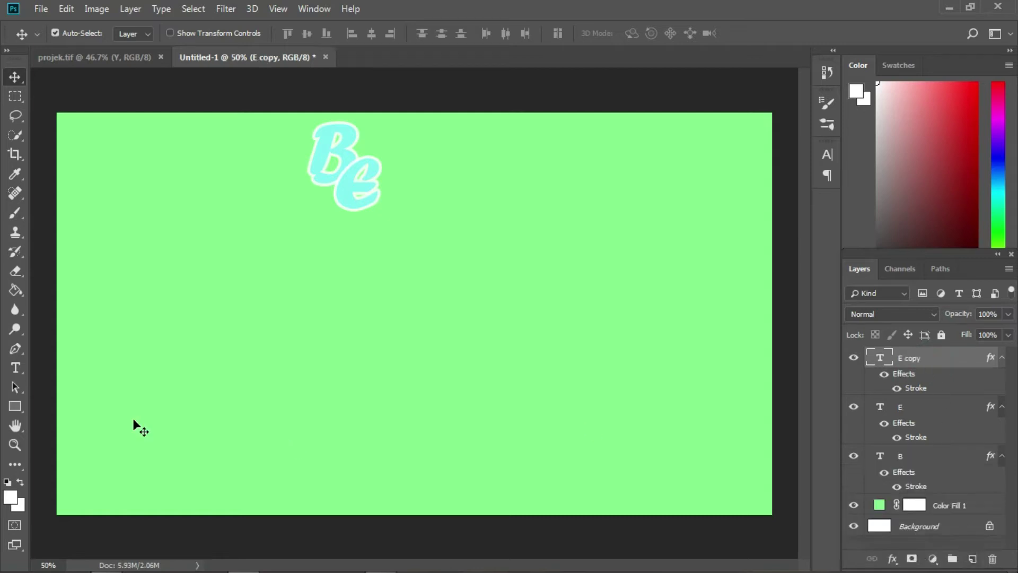
{"action": "left_click", "coordinate": [15, 372]}
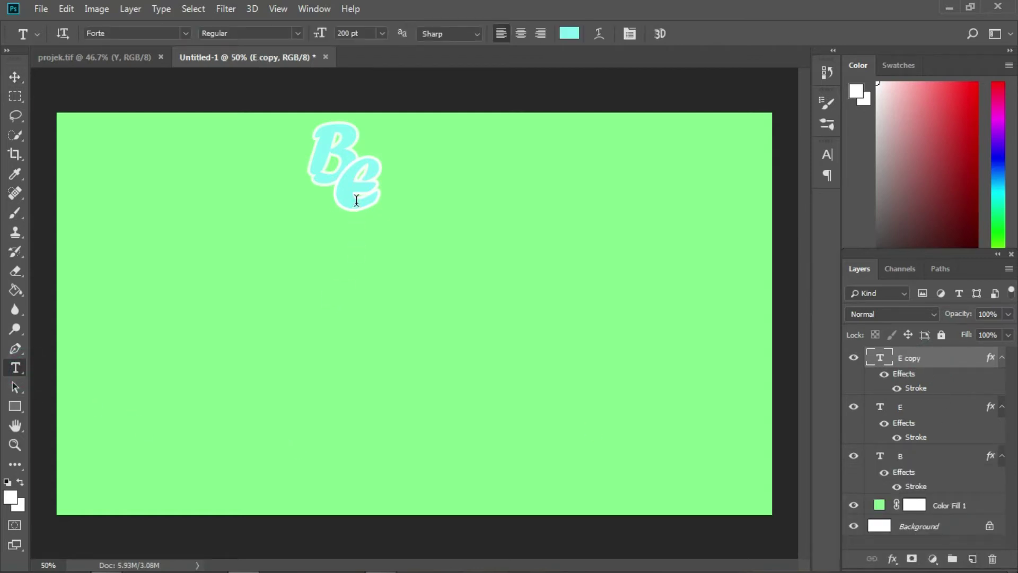
{"action": "double_click", "coordinate": [356, 200]}
{"action": "type", "text": "A"}
{"action": "left_click", "coordinate": [684, 34]}
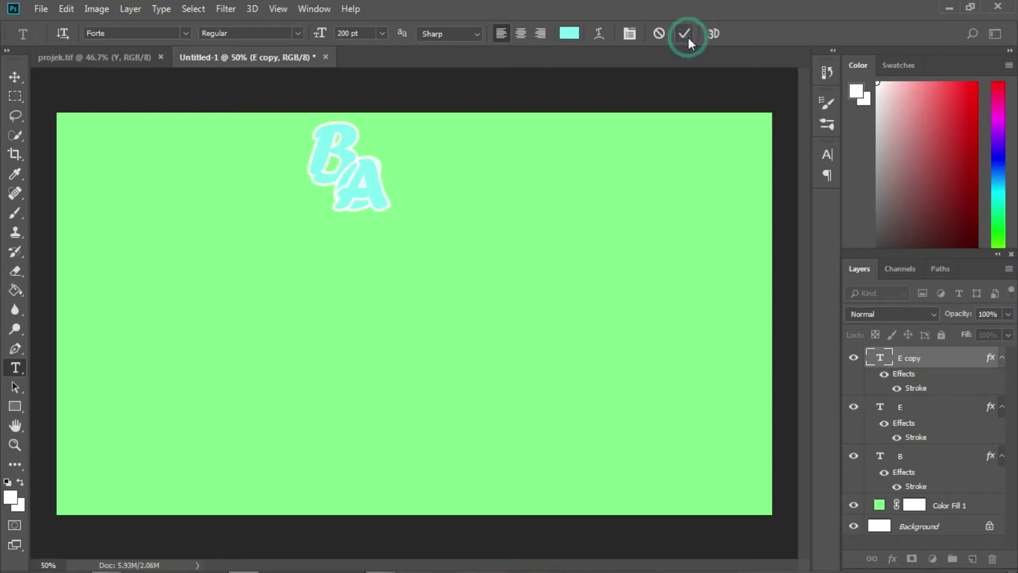
{"action": "key", "text": "v"}
{"action": "left_click_drag", "start_coordinate": [380, 205], "coordinate": [341, 234]}
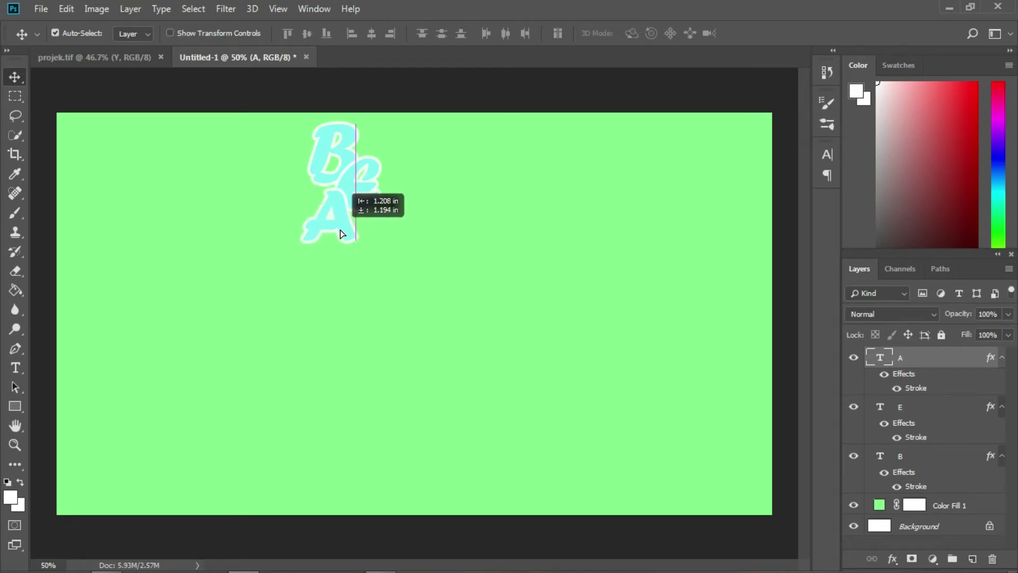
Create a "U" from a duplicate of the A text layer and place it diagonally below and to the right of the A.
{"action": "left_click", "coordinate": [937, 359]}
{"action": "left_click_drag", "start_coordinate": [942, 397], "coordinate": [972, 559]}
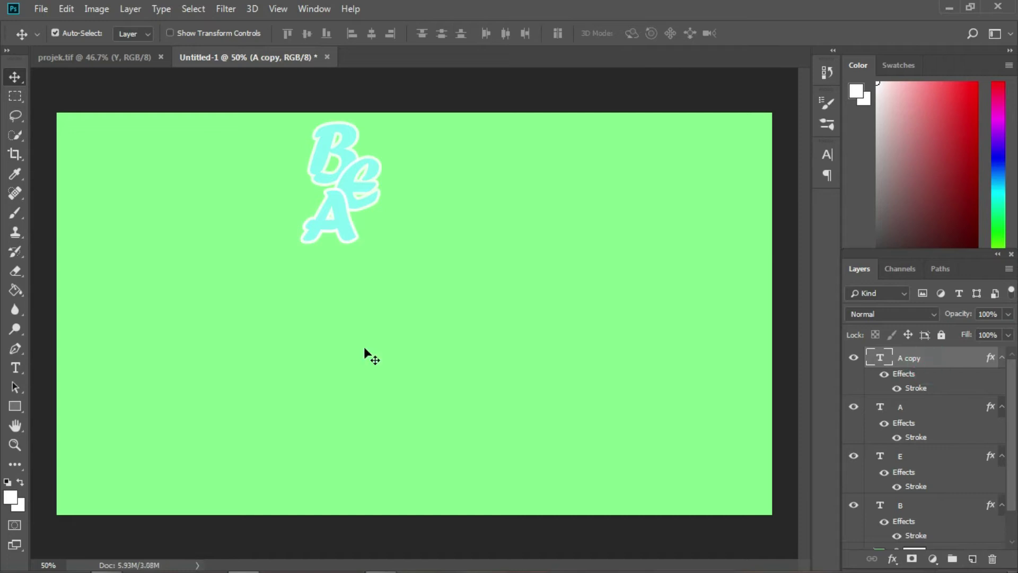
{"action": "left_click", "coordinate": [15, 368]}
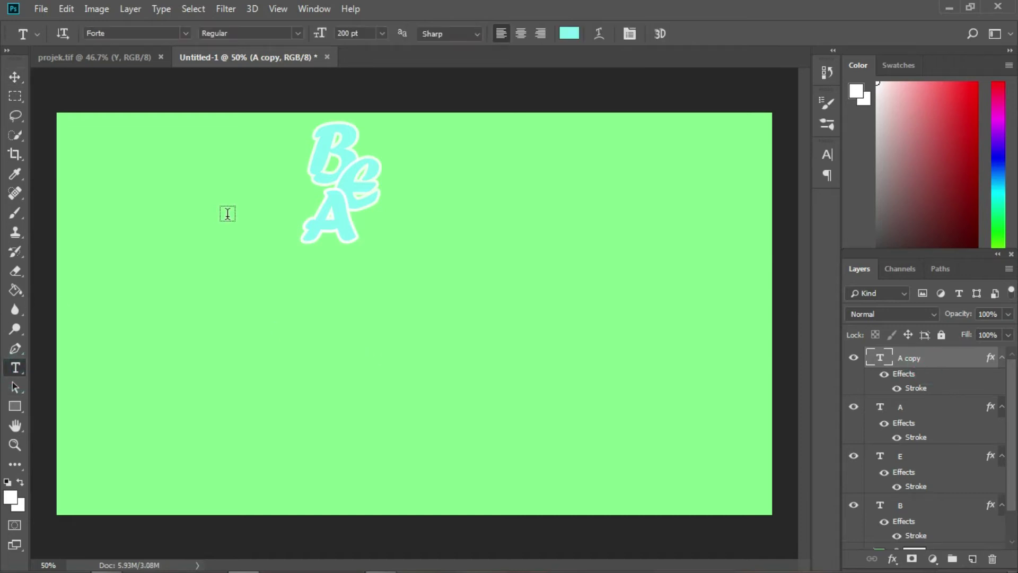
{"action": "double_click", "coordinate": [345, 229]}
{"action": "type", "text": "u"}
{"action": "left_click", "coordinate": [687, 35]}
{"action": "key", "text": "v"}
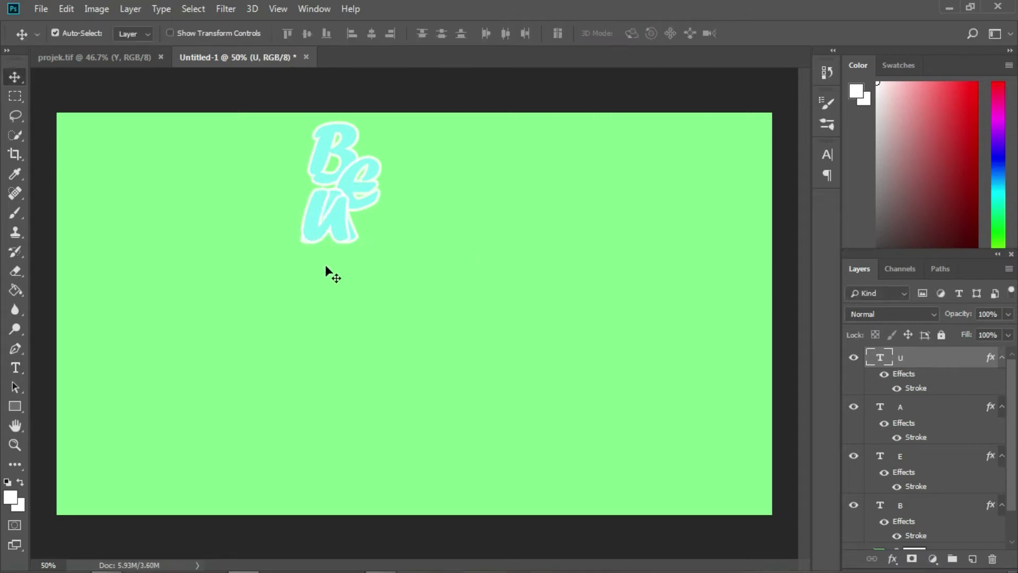
{"action": "left_click_drag", "start_coordinate": [336, 230], "coordinate": [366, 266]}
Create a "T" from a duplicate of the U text layer and place it below the A, to the lower left of the U.
{"action": "left_click_drag", "start_coordinate": [909, 366], "coordinate": [975, 560]}
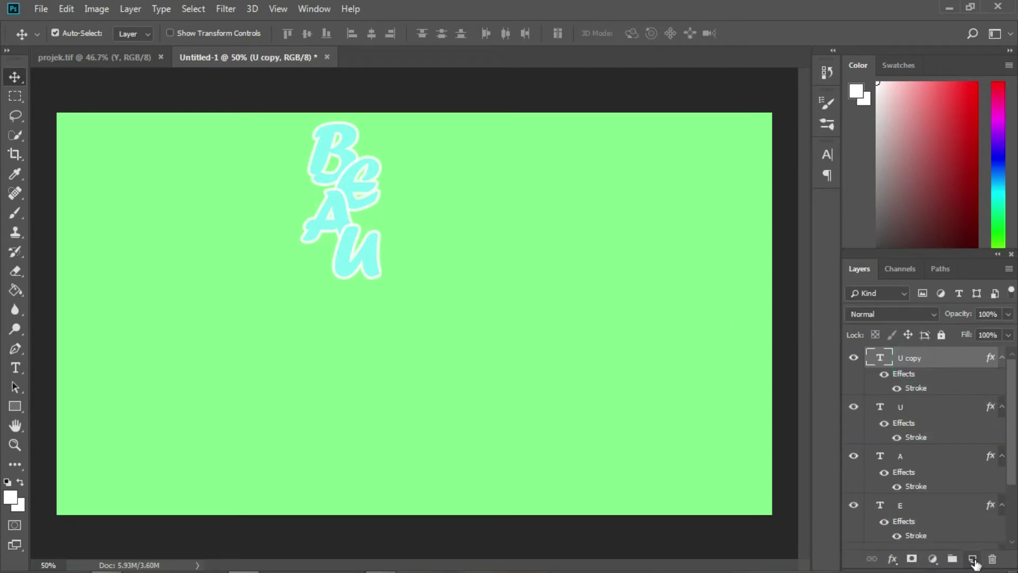
{"action": "left_click", "coordinate": [15, 367]}
{"action": "left_click", "coordinate": [374, 273]}
{"action": "left_click_drag", "start_coordinate": [374, 273], "coordinate": [364, 216]}
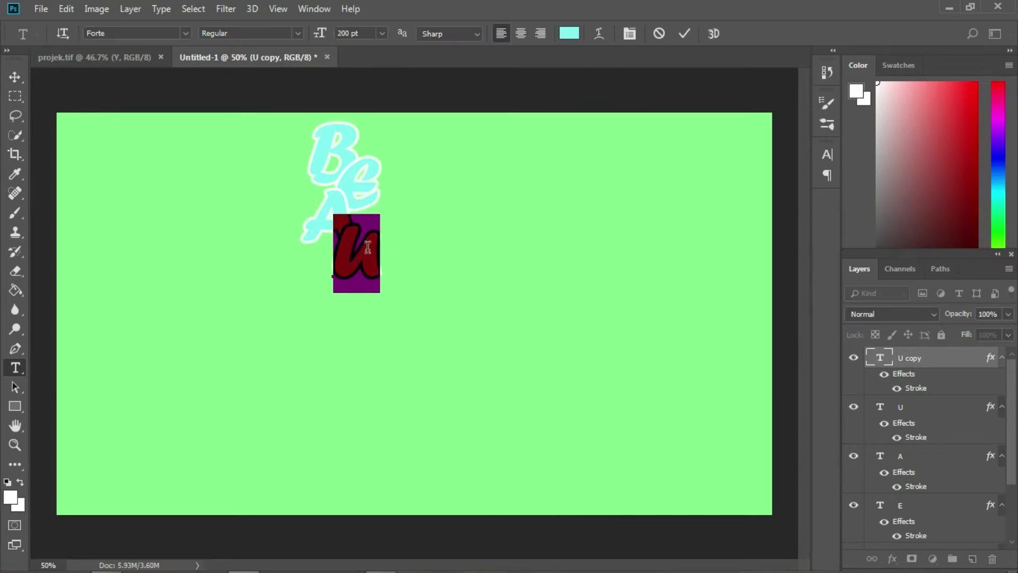
{"action": "type", "text": "T"}
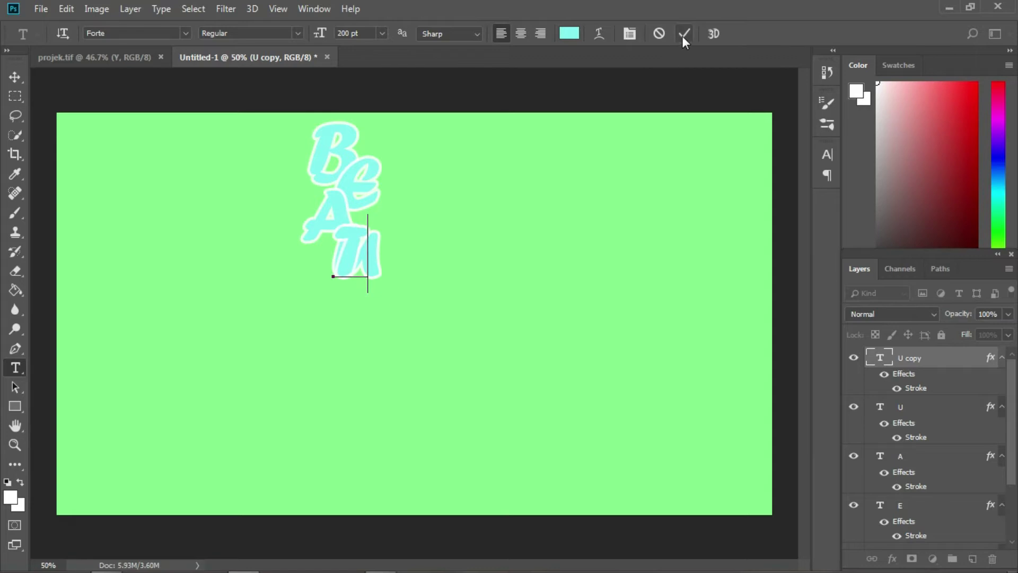
{"action": "left_click", "coordinate": [685, 34]}
{"action": "key", "text": "v"}
{"action": "left_click_drag", "start_coordinate": [357, 263], "coordinate": [325, 303]}
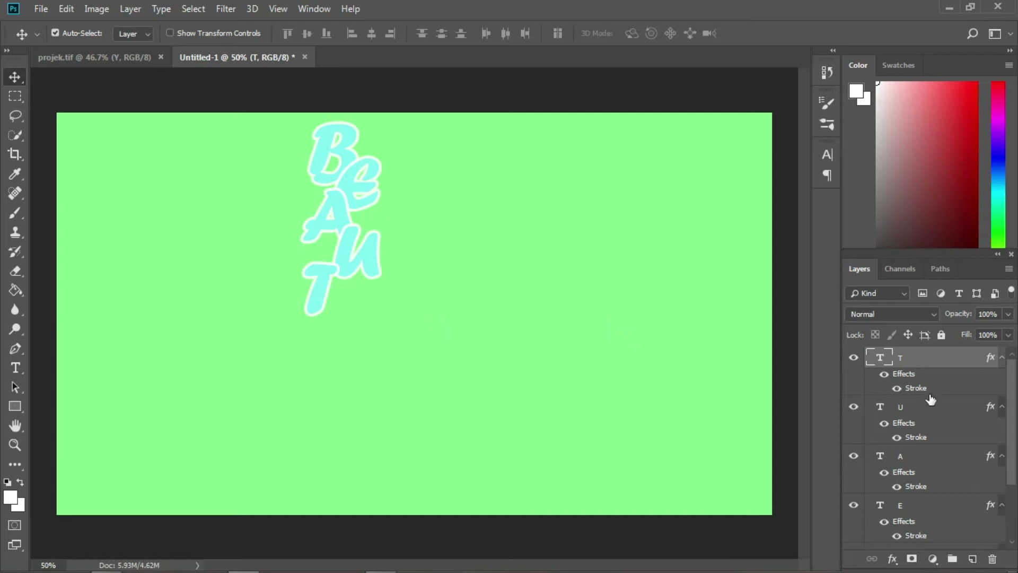
Create a "Y" from a duplicate of the T text layer and place it diagonally below and to the right of the T.
{"action": "left_click_drag", "start_coordinate": [945, 361], "coordinate": [973, 558]}
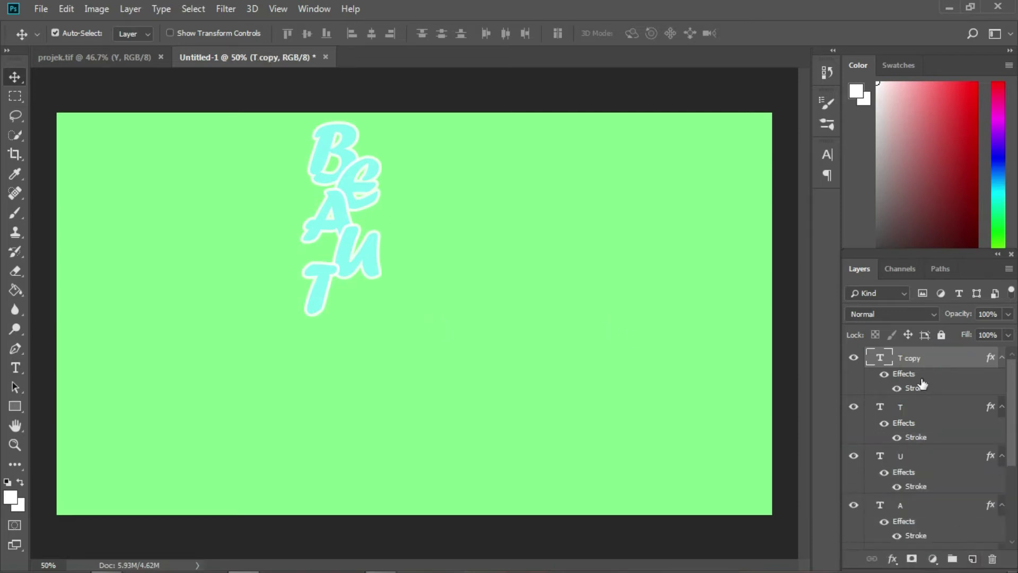
{"action": "left_click", "coordinate": [16, 367]}
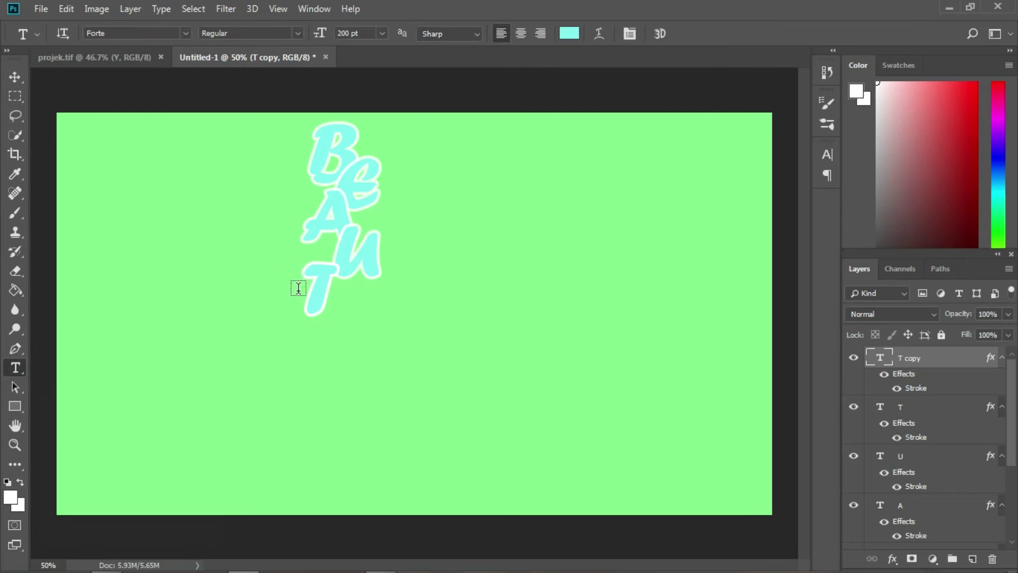
{"action": "double_click", "coordinate": [325, 292]}
{"action": "type", "text": "V"}
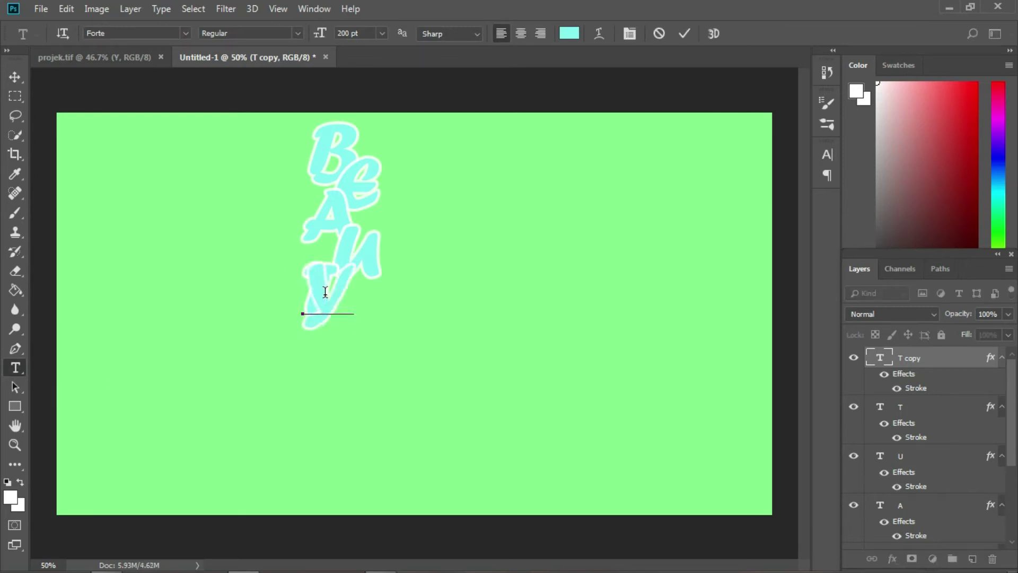
{"action": "left_click", "coordinate": [687, 32]}
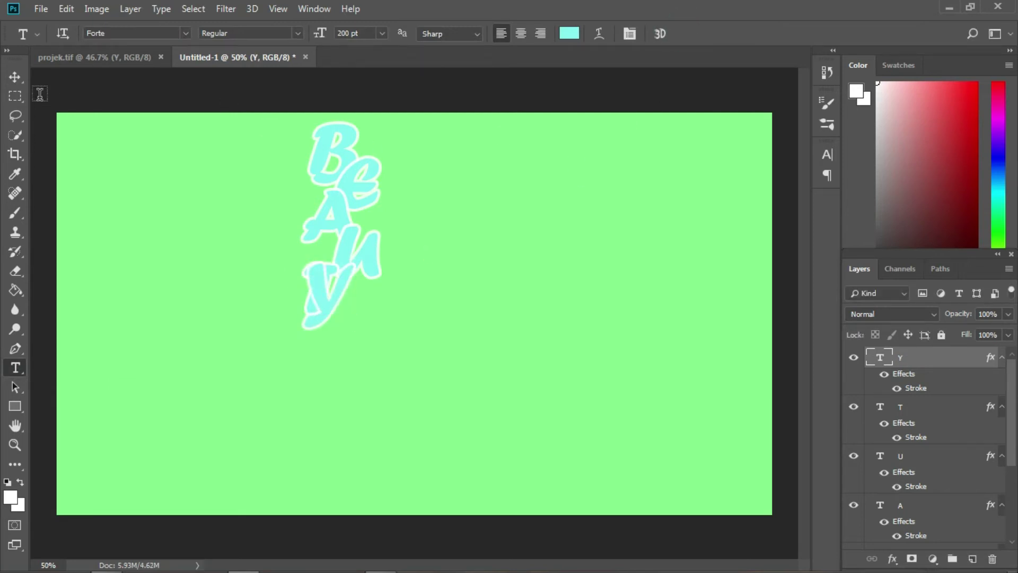
{"action": "left_click", "coordinate": [16, 77]}
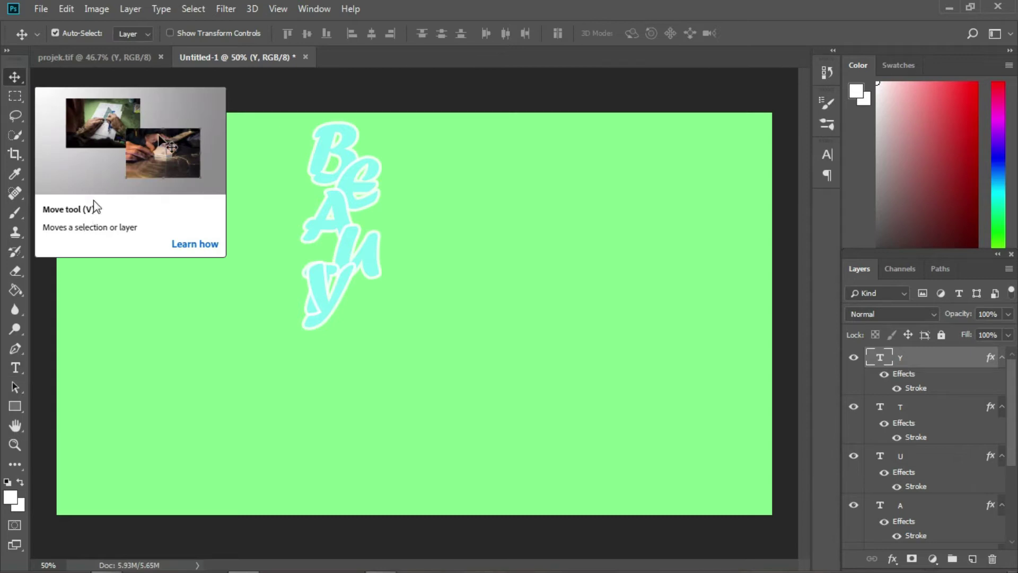
{"action": "mouse_move", "coordinate": [337, 312]}
{"action": "left_mouse_down"}
{"action": "mouse_move", "coordinate": [354, 331]}
{"action": "mouse_move", "coordinate": [344, 328]}
{"action": "left_mouse_up"}
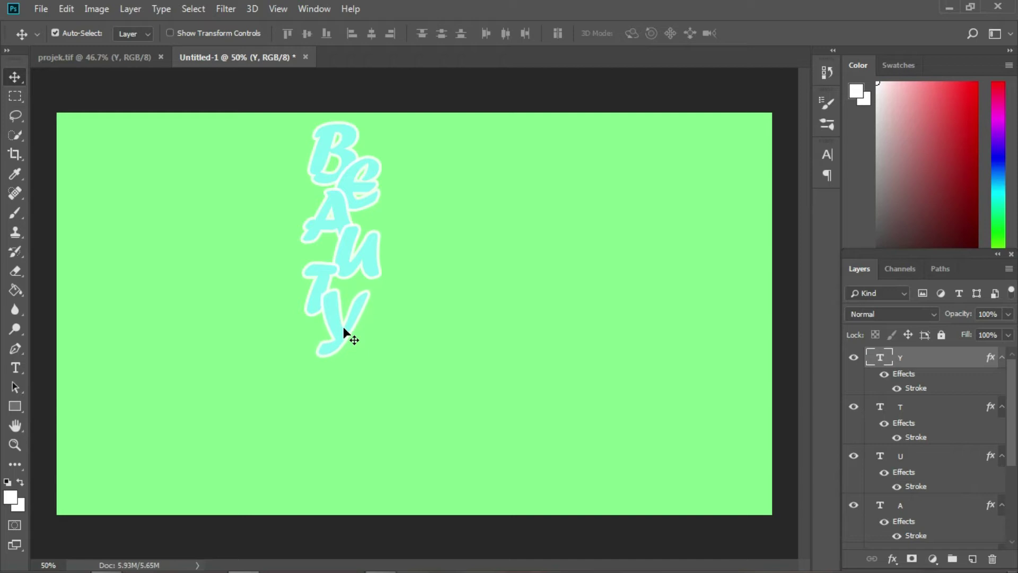
Convert all six letter layers from Y to B to shapes and merge them into a single shape layer.
{"action": "left_click", "coordinate": [950, 357]}
{"action": "left_click", "coordinate": [948, 363]}
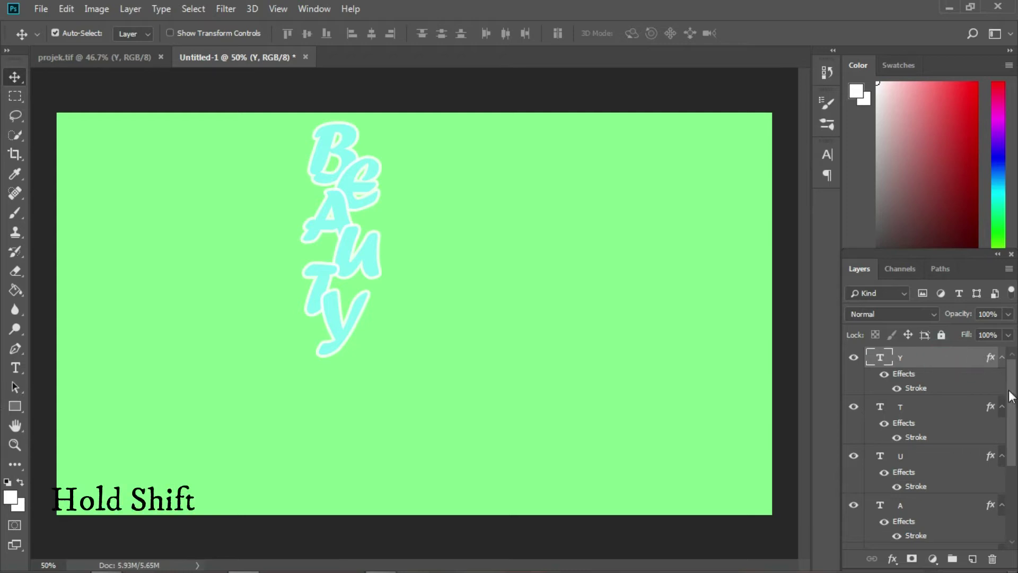
{"action": "left_click_drag", "start_coordinate": [1015, 397], "coordinate": [1013, 476]}
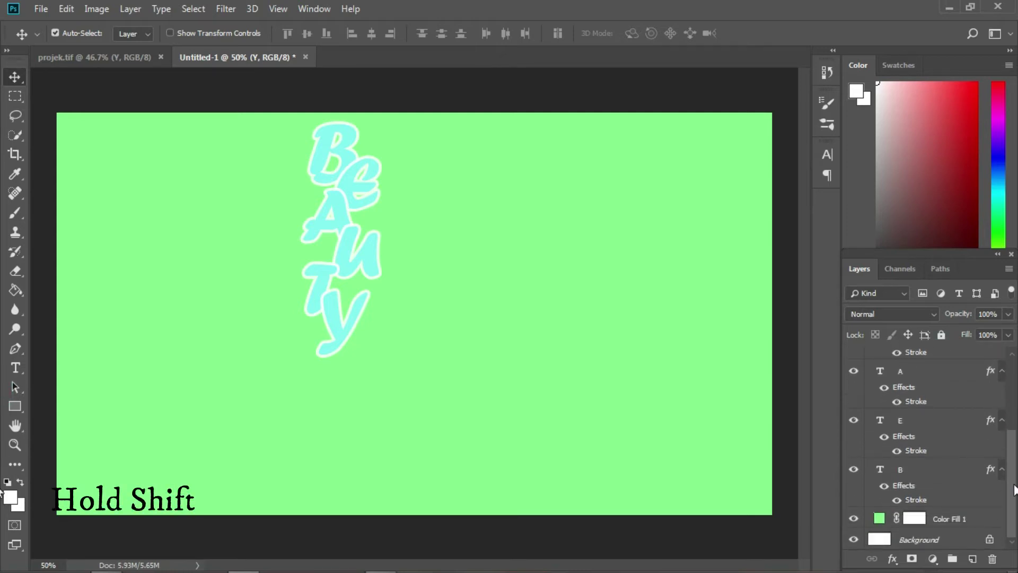
{"action": "left_click", "coordinate": [919, 474], "text": "shift"}
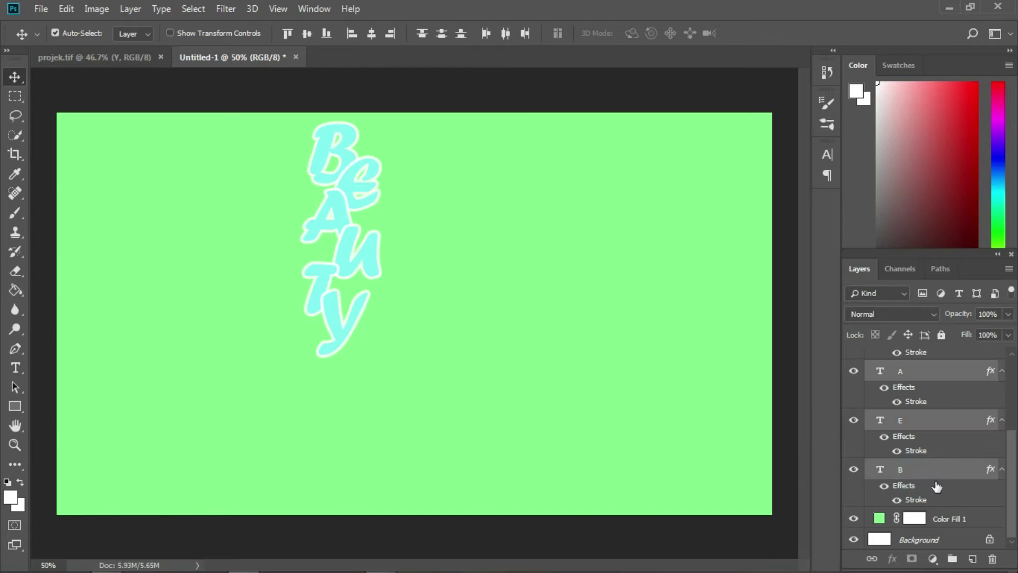
{"action": "right_click", "coordinate": [929, 423]}
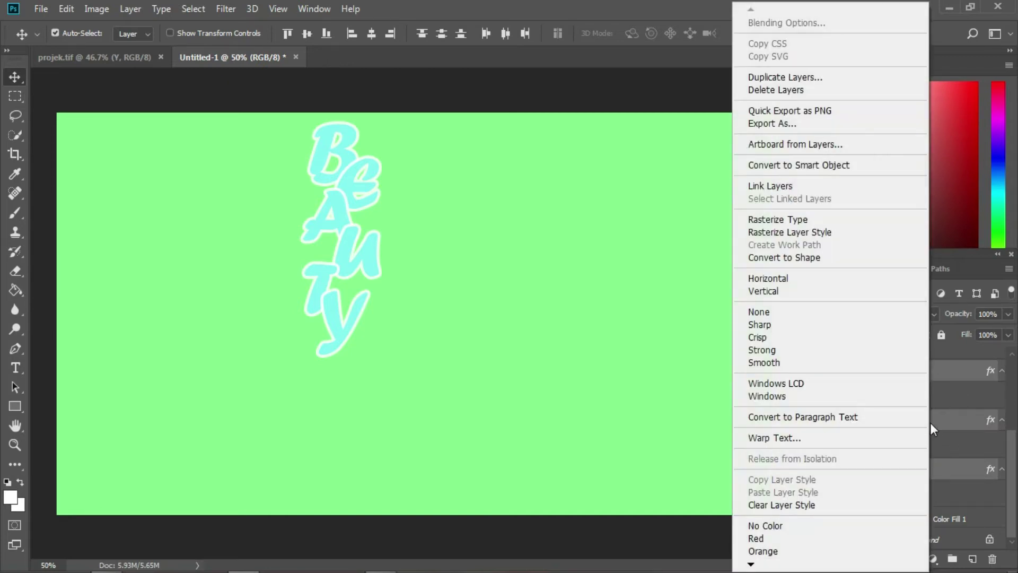
{"action": "left_click", "coordinate": [810, 259]}
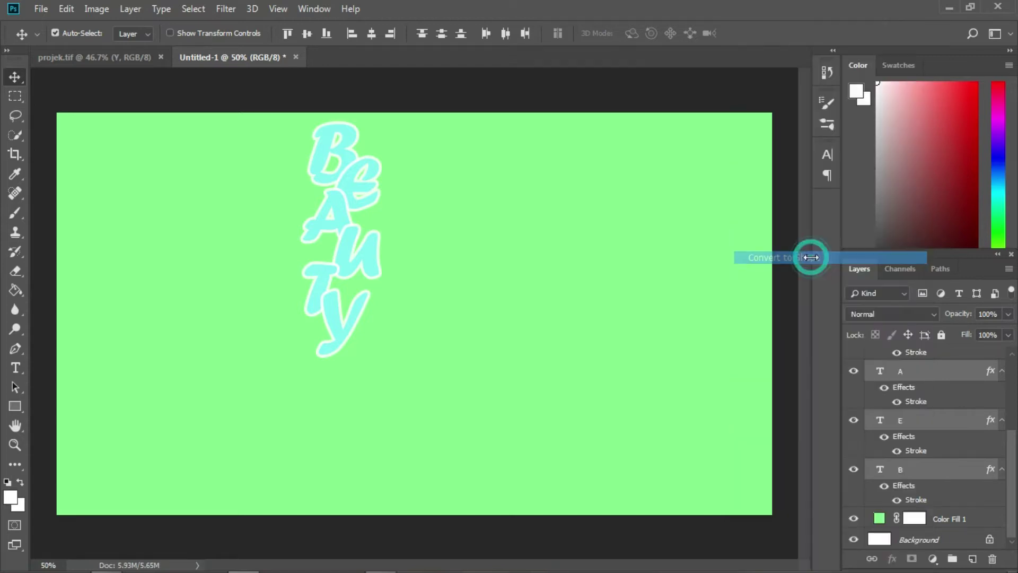
{"action": "right_click", "coordinate": [938, 378]}
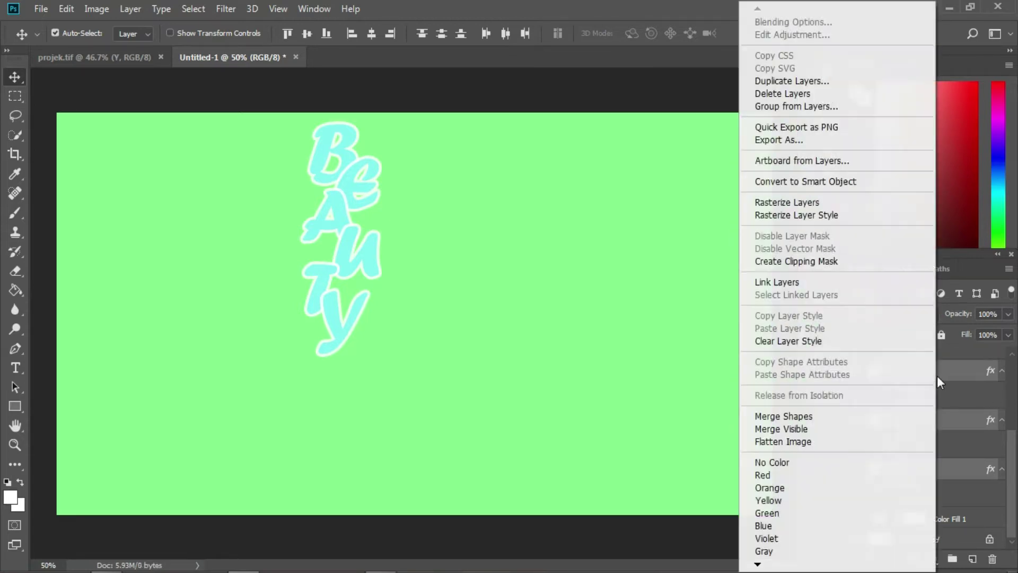
{"action": "left_click", "coordinate": [810, 416]}
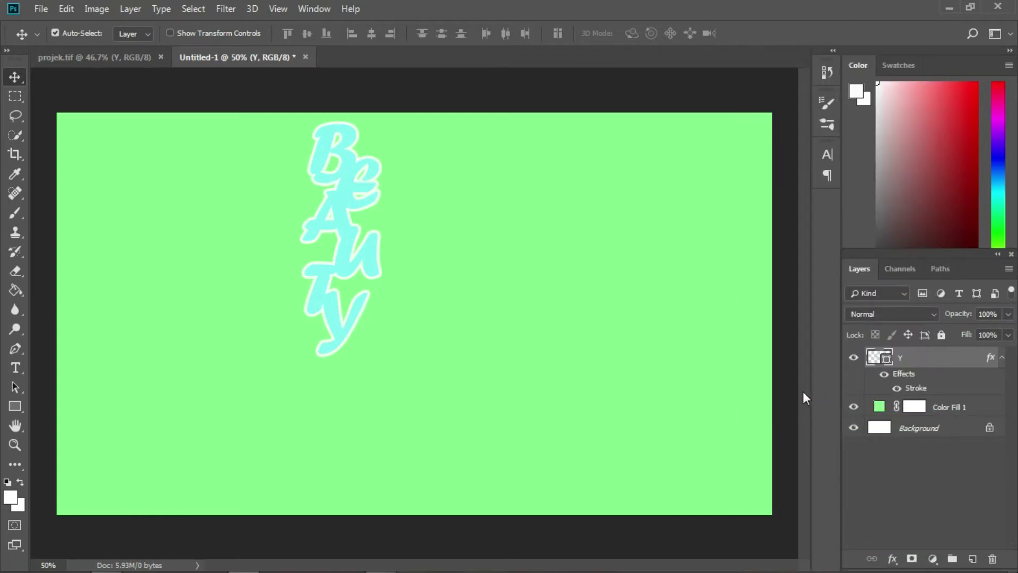
Scale the merged lettering to about 169% and extend its upper-left corner slightly so it fills the canvas height.
{"action": "left_click", "coordinate": [913, 366]}
{"action": "key", "text": "ctrl+t"}
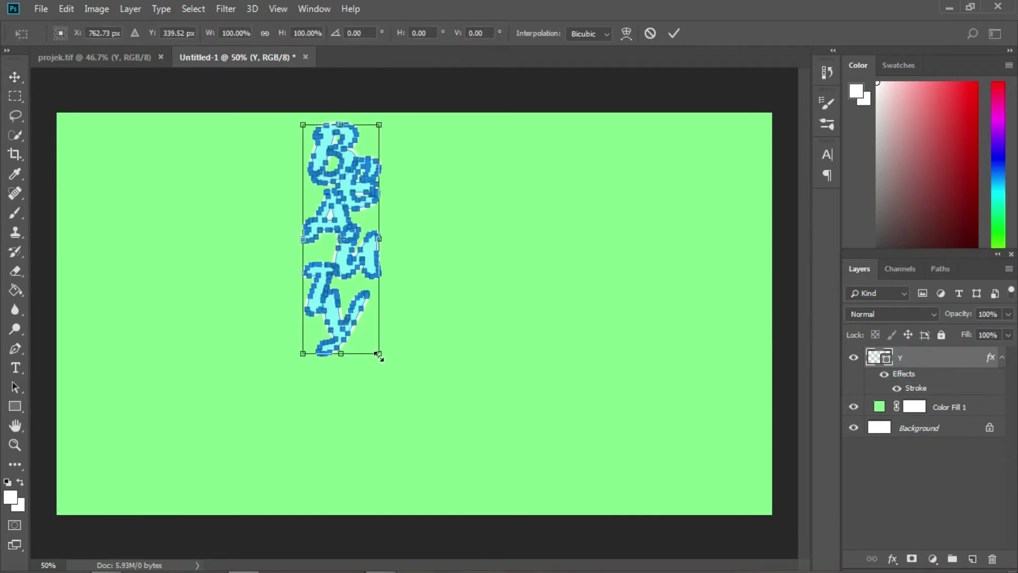
{"action": "left_click_drag", "start_coordinate": [382, 357], "coordinate": [493, 494]}
{"action": "left_click_drag", "start_coordinate": [493, 494], "coordinate": [497, 493]}
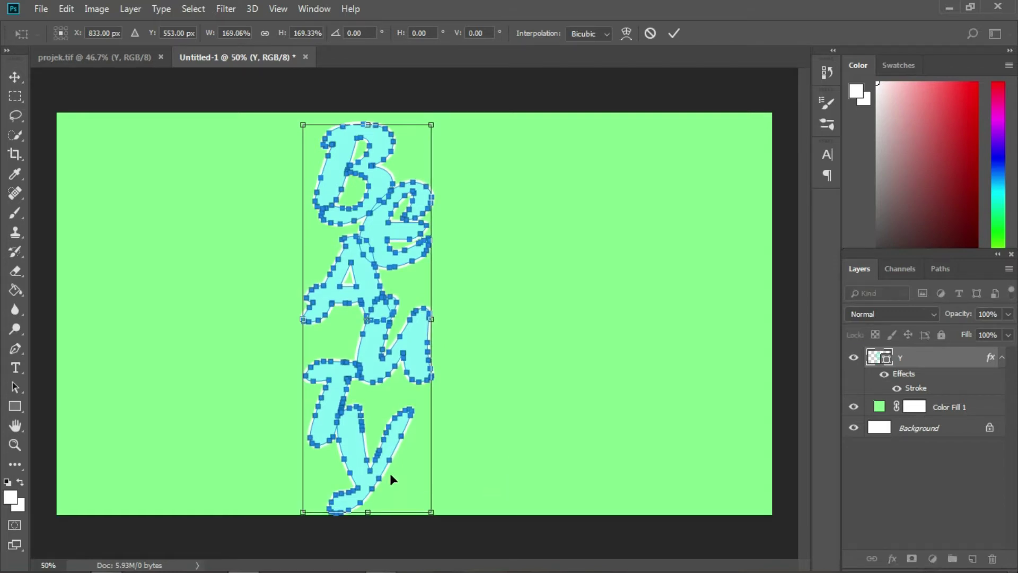
{"action": "left_click", "coordinate": [675, 36]}
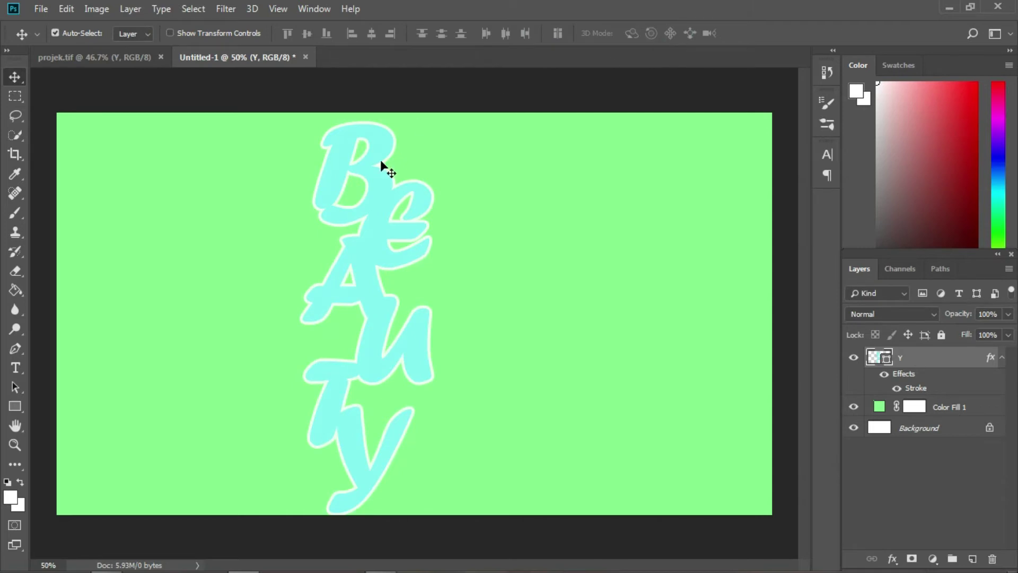
{"action": "key", "text": "ctrl+t"}
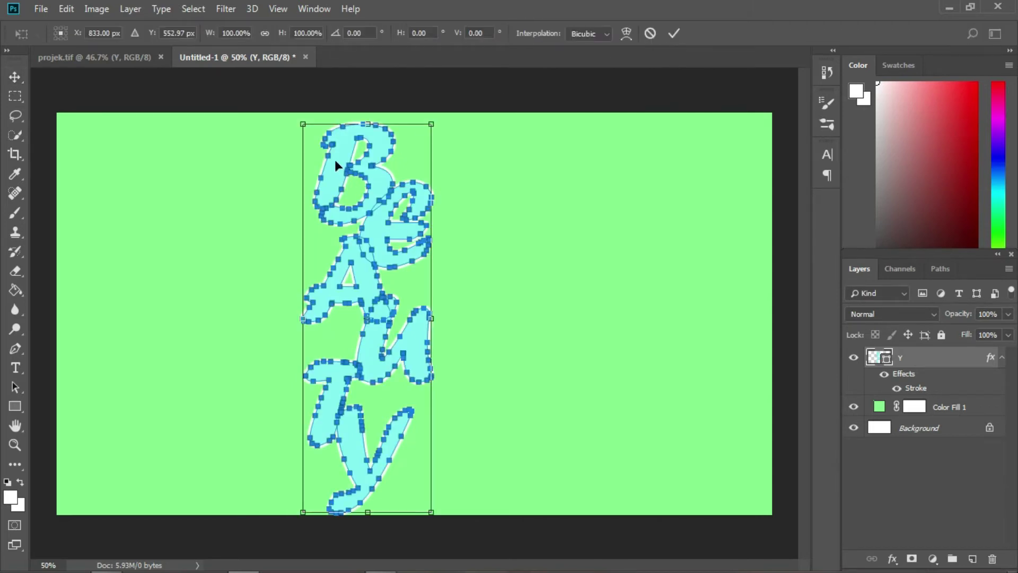
{"action": "left_click_drag", "start_coordinate": [304, 123], "coordinate": [295, 116]}
{"action": "left_click", "coordinate": [674, 33]}
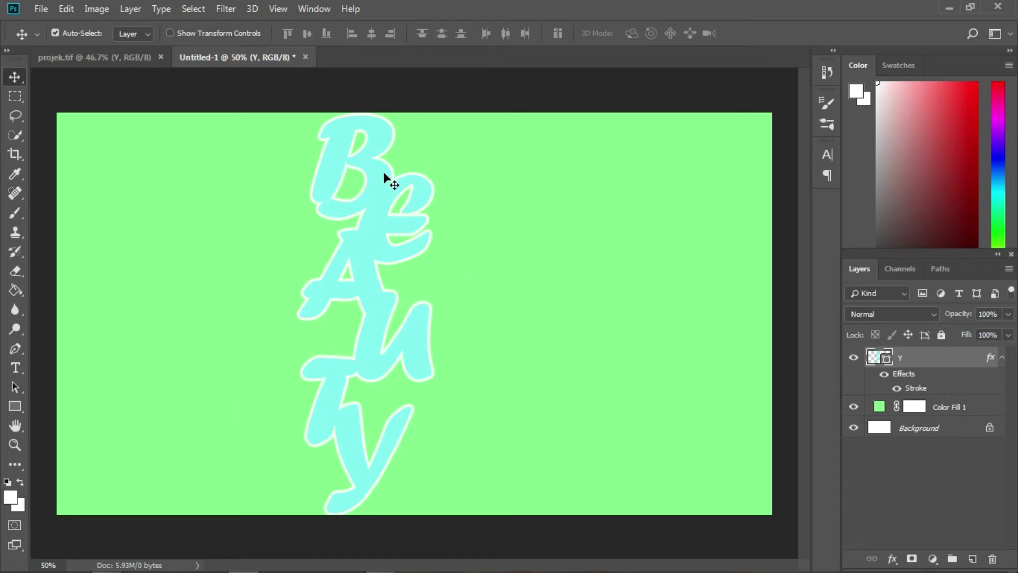
Place the JPEG photo of the woman holding a leaf from the projek folder onto the canvas and hide the lettering layer.
{"action": "mouse_move", "coordinate": [255, 571]}
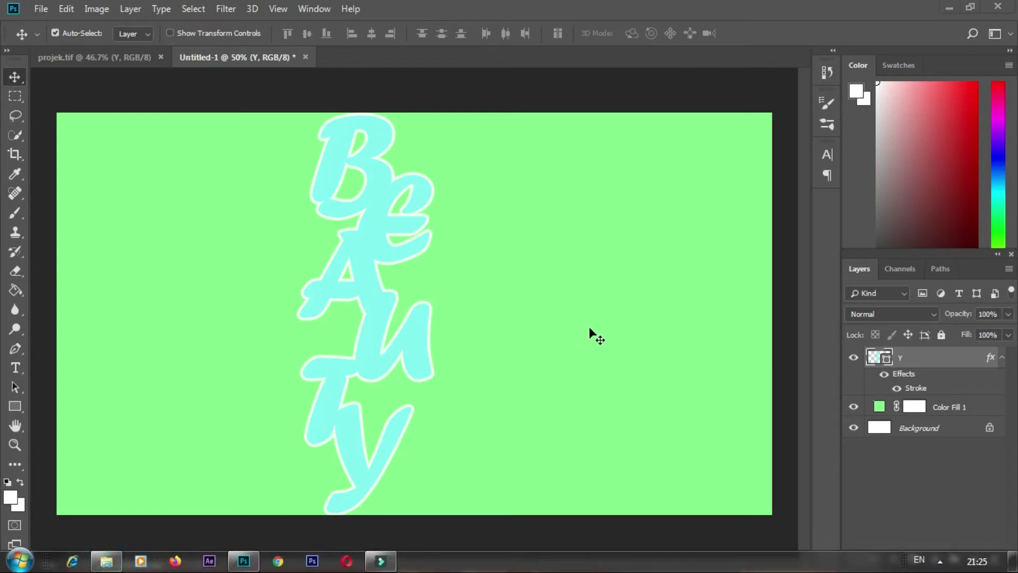
{"action": "left_click", "coordinate": [106, 561]}
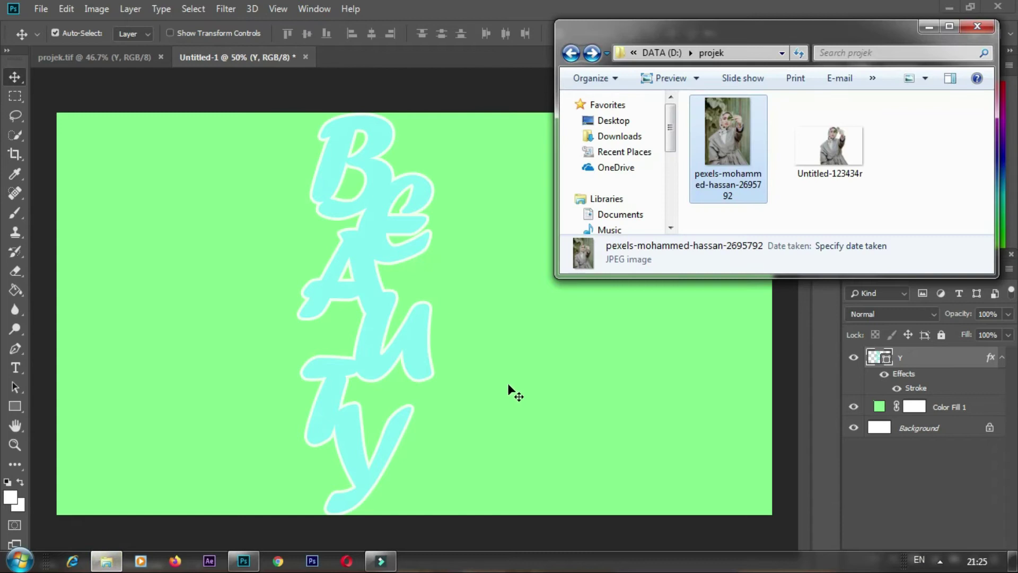
{"action": "left_click", "coordinate": [740, 150]}
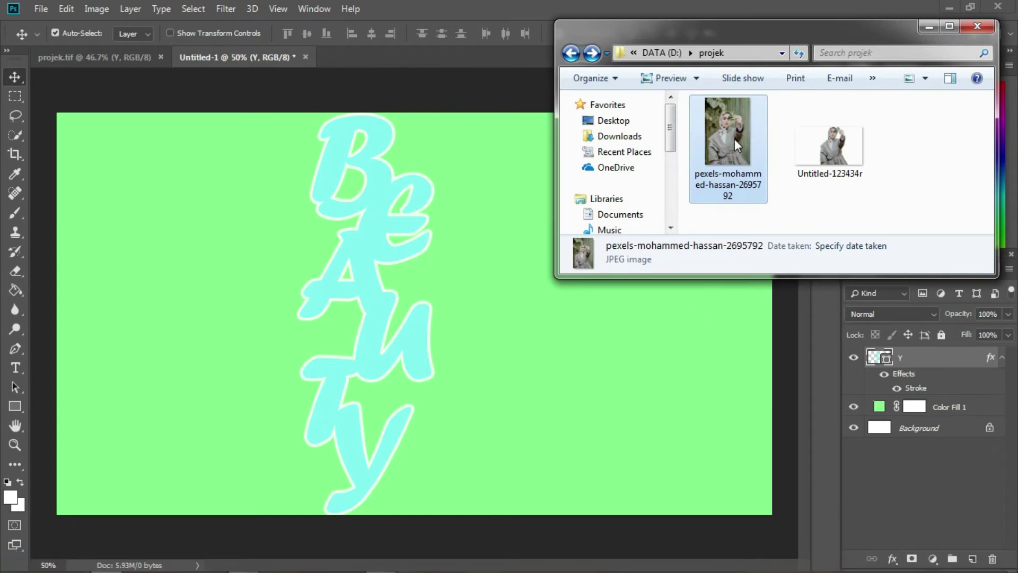
{"action": "left_click_drag", "start_coordinate": [730, 144], "coordinate": [512, 321]}
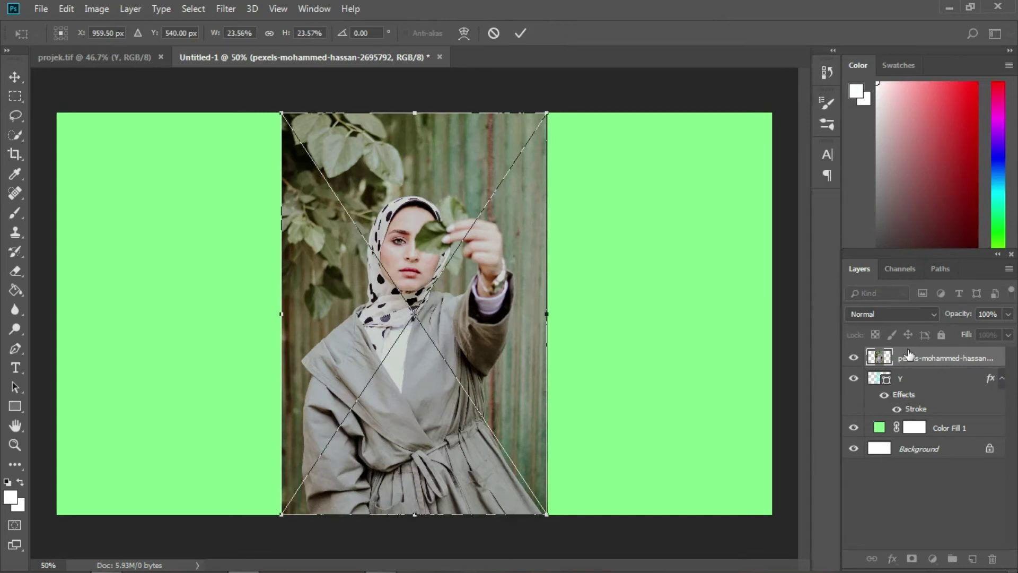
{"action": "left_click", "coordinate": [854, 379]}
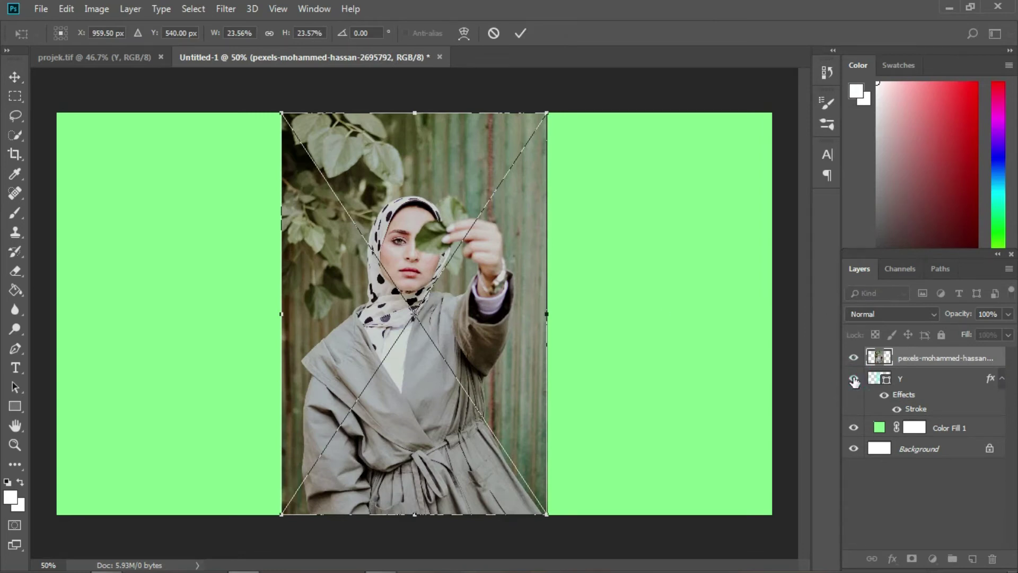
{"action": "left_click", "coordinate": [519, 35]}
{"action": "left_click", "coordinate": [854, 379]}
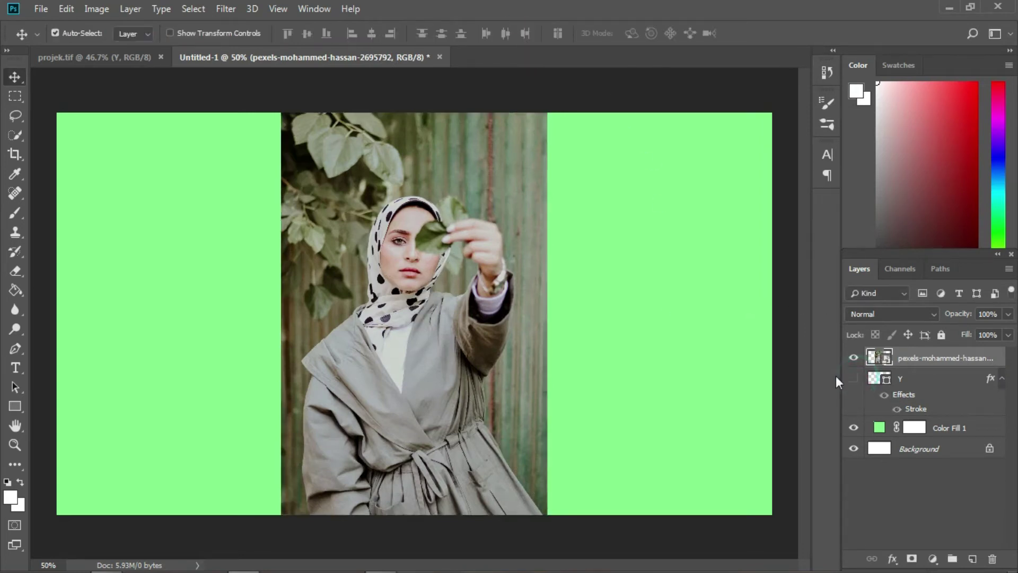
Start a Pen tool path at the coat's lower-right corner and trace the skirt's right edge up towards the waist.
{"action": "scroll", "coordinate": [392, 511], "scroll_direction": "up", "scroll_amount": 3}
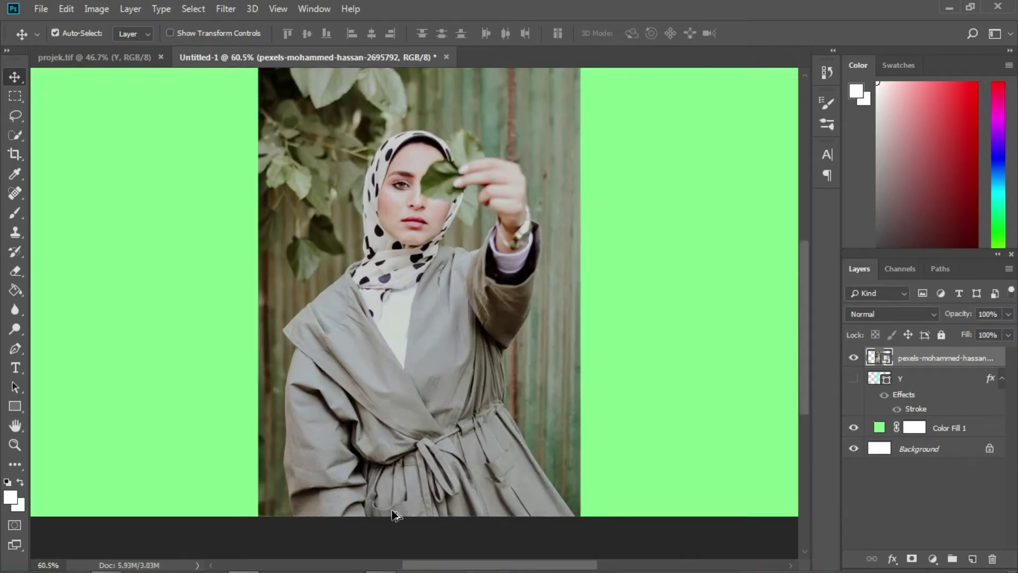
{"action": "scroll", "coordinate": [393, 515], "scroll_direction": "down", "scroll_amount": 1}
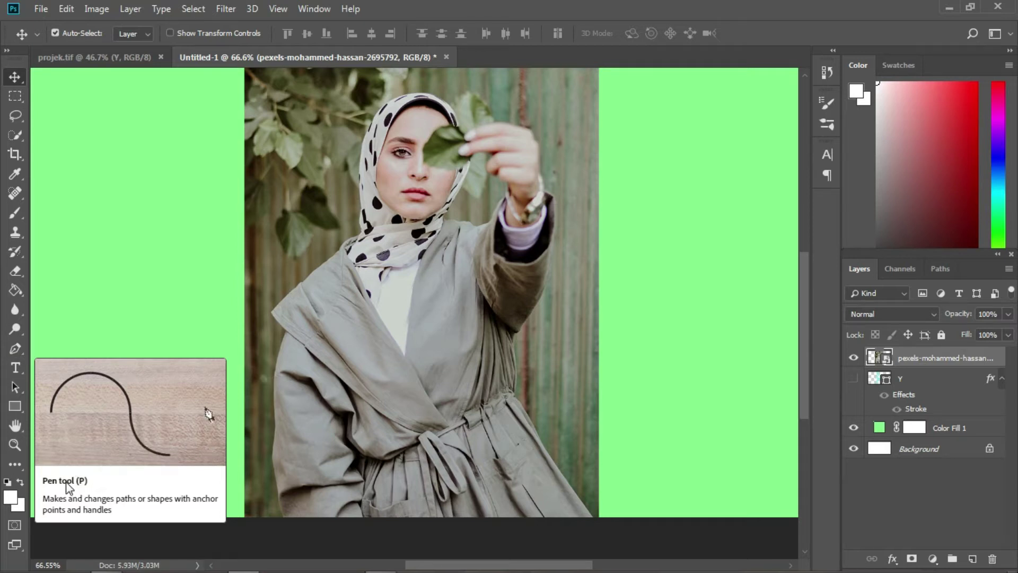
{"action": "key", "text": "p"}
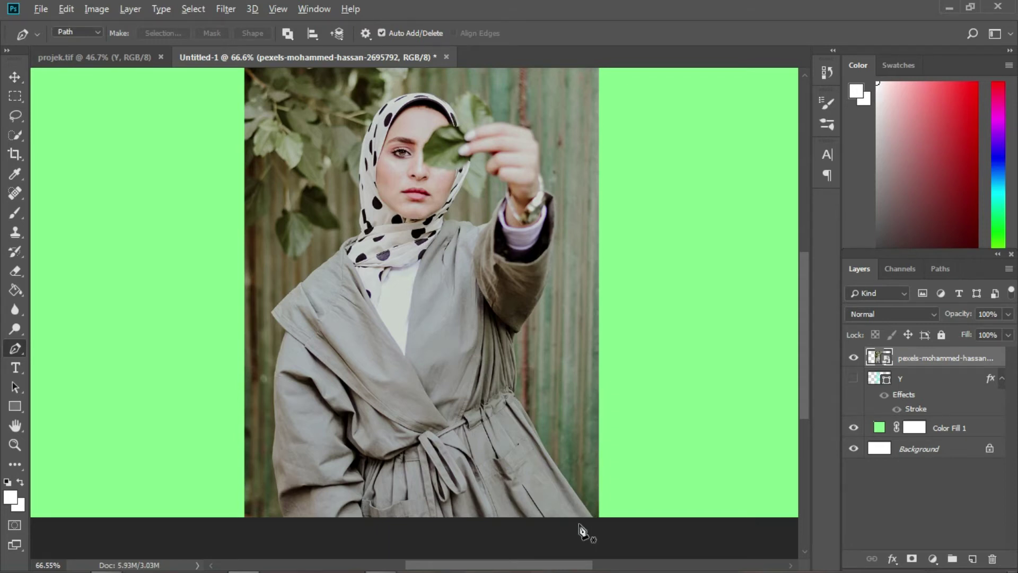
{"action": "scroll", "coordinate": [581, 529], "scroll_direction": "up", "scroll_amount": 6}
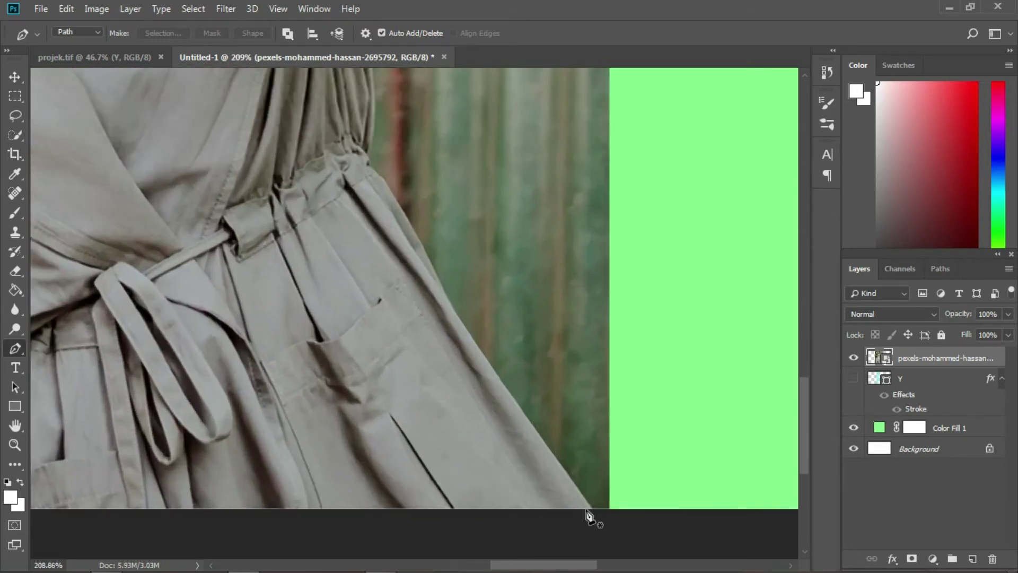
{"action": "left_click", "coordinate": [595, 509]}
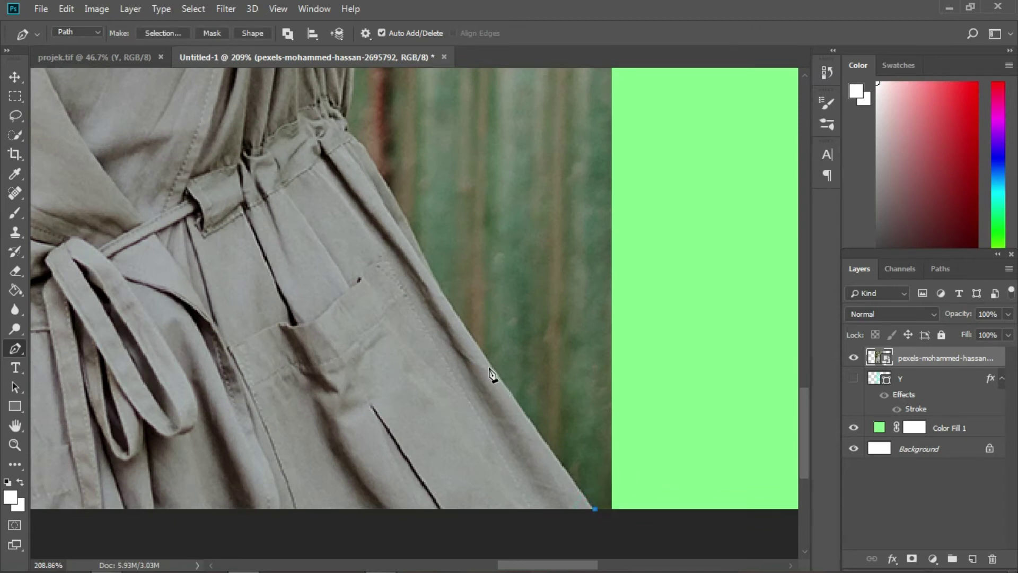
{"action": "left_click", "coordinate": [487, 363]}
{"action": "left_click", "coordinate": [440, 292]}
{"action": "left_click_drag", "start_coordinate": [411, 231], "coordinate": [409, 221]}
Continue the path from the waist up the coat's side and around the lower corner of the raised sleeve.
{"action": "scroll", "coordinate": [487, 362], "scroll_direction": "down", "scroll_amount": 2}
{"action": "scroll", "coordinate": [407, 195], "scroll_direction": "up", "scroll_amount": 2}
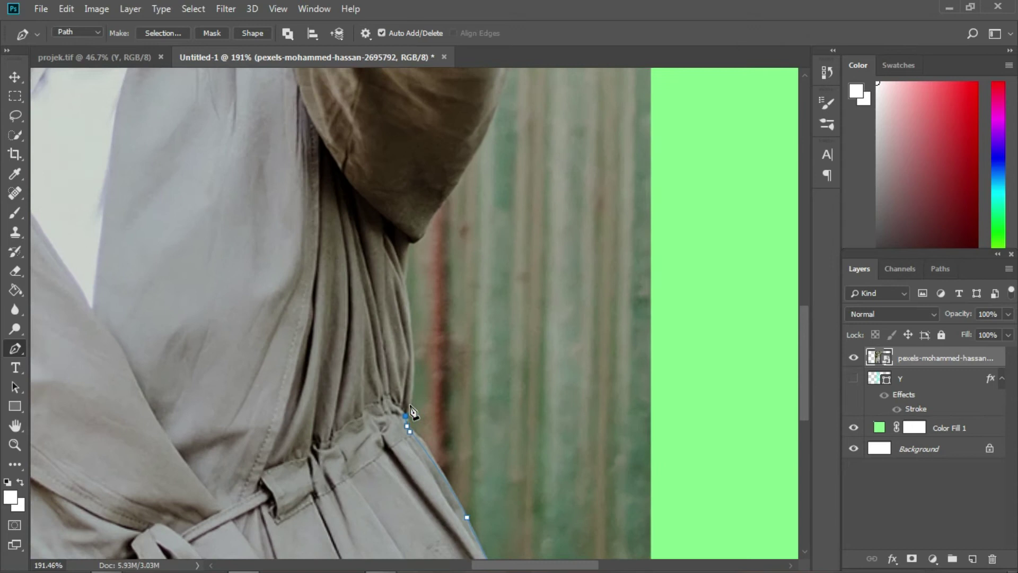
{"action": "left_click_drag", "start_coordinate": [401, 269], "coordinate": [378, 180]}
{"action": "left_click", "coordinate": [402, 270], "text": "alt"}
{"action": "left_click", "coordinate": [406, 229]}
{"action": "left_click_drag", "start_coordinate": [411, 225], "coordinate": [446, 182]}
Trace the outer edge of the raised sleeve up towards its cuff opening.
{"action": "scroll", "coordinate": [446, 252], "scroll_direction": "down", "scroll_amount": 1}
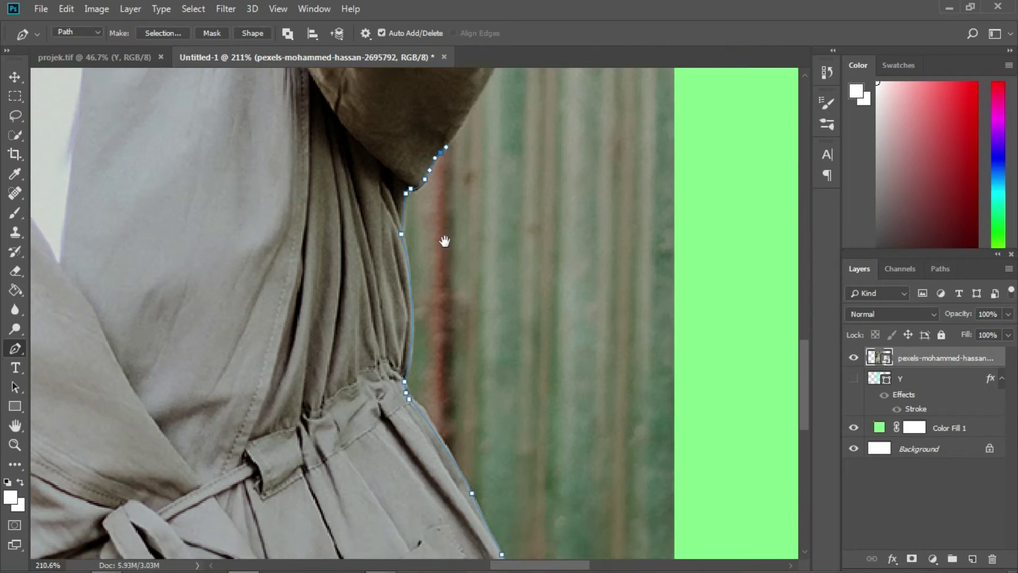
{"action": "left_click_drag", "start_coordinate": [443, 241], "coordinate": [386, 533]}
{"action": "left_click_drag", "start_coordinate": [451, 320], "coordinate": [460, 272]}
{"action": "mouse_move", "coordinate": [472, 189]}
{"action": "left_mouse_down"}
{"action": "mouse_move", "coordinate": [472, 201]}
{"action": "mouse_move", "coordinate": [470, 170]}
{"action": "left_mouse_up"}
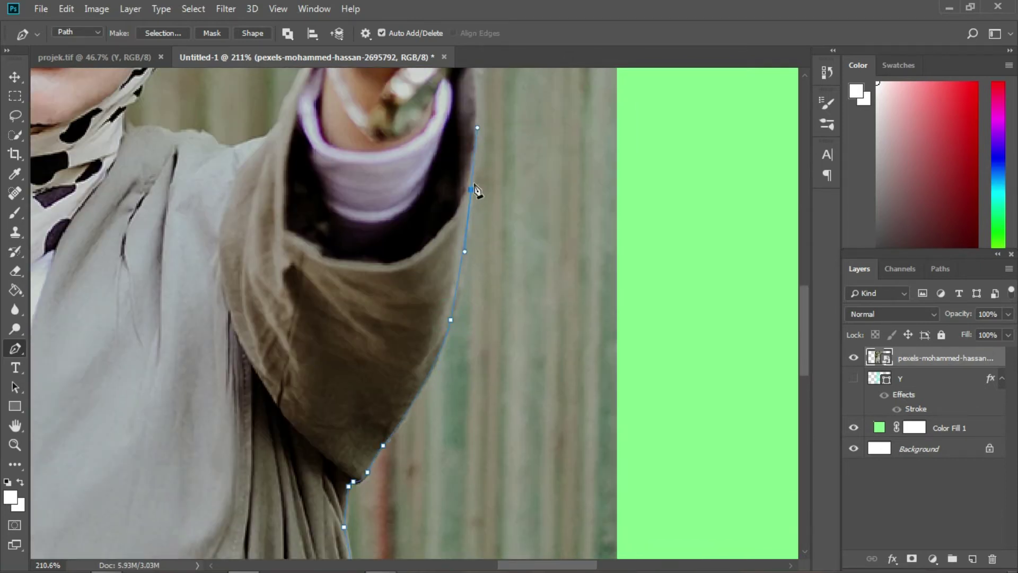
{"action": "left_click", "coordinate": [474, 155]}
Continue the path over the cuff's upper corner, around the bracelet and up the back of the hand.
{"action": "left_click_drag", "start_coordinate": [521, 267], "coordinate": [559, 470]}
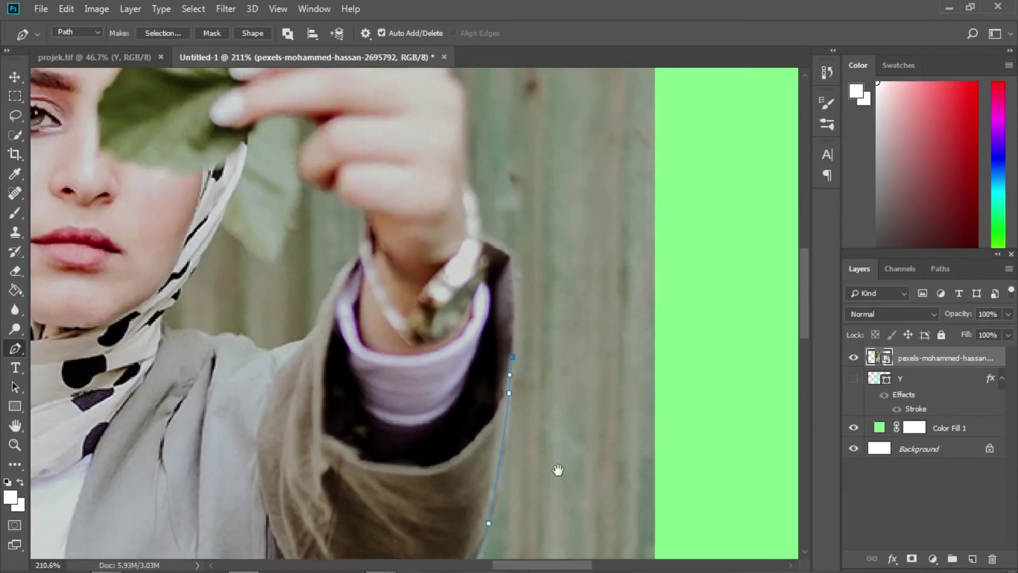
{"action": "left_click_drag", "start_coordinate": [509, 260], "coordinate": [503, 245]}
{"action": "left_click", "coordinate": [510, 260], "text": "alt"}
{"action": "left_click", "coordinate": [479, 239], "text": "alt"}
{"action": "left_click_drag", "start_coordinate": [461, 185], "coordinate": [437, 151]}
{"action": "left_click", "coordinate": [461, 185], "text": "alt"}
{"action": "left_click_drag", "start_coordinate": [460, 118], "coordinate": [455, 81]}
{"action": "left_click", "coordinate": [461, 118], "text": "alt"}
Trace around the knuckles and along the upper edge of the index finger.
{"action": "scroll", "coordinate": [498, 318], "scroll_direction": "down", "scroll_amount": 3}
{"action": "scroll", "coordinate": [464, 141], "scroll_direction": "up", "scroll_amount": 5}
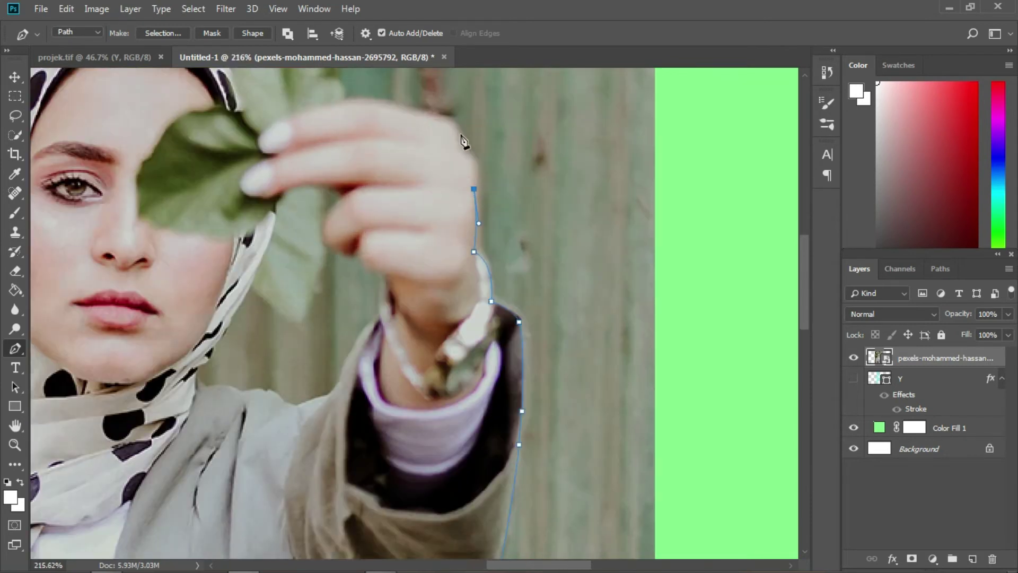
{"action": "left_click_drag", "start_coordinate": [459, 160], "coordinate": [415, 88]}
{"action": "left_click", "coordinate": [458, 159], "text": "alt"}
{"action": "left_click", "coordinate": [440, 114], "text": "alt"}
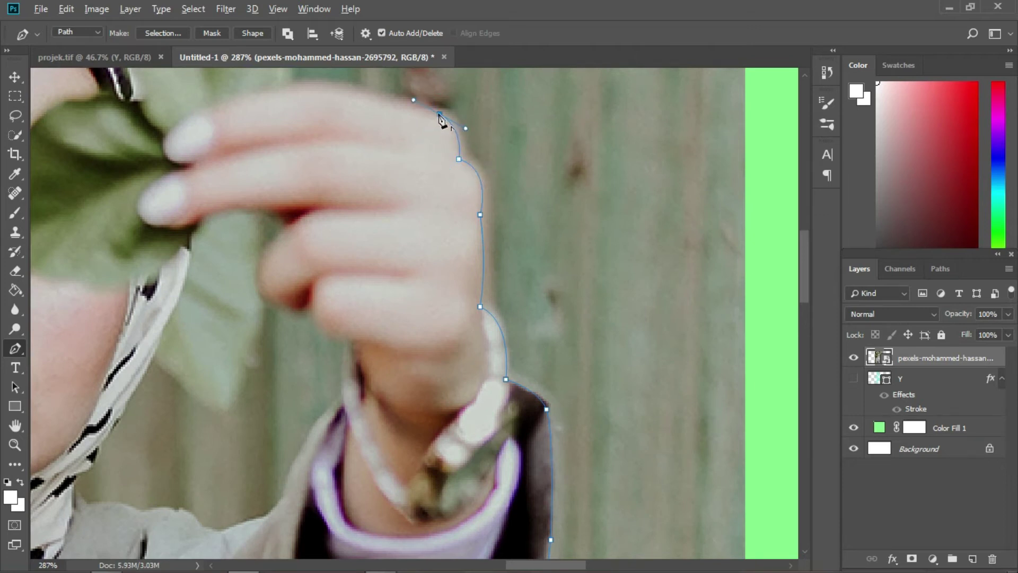
{"action": "left_click", "coordinate": [350, 88]}
Outline the upright leaf behind the fingers, from the index finger over its tip to the headscarf.
{"action": "scroll", "coordinate": [297, 92], "scroll_direction": "up", "scroll_amount": 1}
{"action": "left_click_drag", "start_coordinate": [449, 261], "coordinate": [406, 274]}
{"action": "left_click", "coordinate": [448, 261], "text": "alt"}
{"action": "left_click_drag", "start_coordinate": [446, 224], "coordinate": [441, 205]}
{"action": "left_click", "coordinate": [446, 224], "text": "alt"}
{"action": "left_click_drag", "start_coordinate": [386, 144], "coordinate": [367, 123]}
{"action": "left_click", "coordinate": [386, 144], "text": "alt"}
{"action": "left_click", "coordinate": [355, 103], "text": "alt"}
{"action": "left_click_drag", "start_coordinate": [328, 84], "coordinate": [273, 140]}
{"action": "left_click", "coordinate": [329, 85], "text": "alt"}
{"action": "left_click", "coordinate": [247, 180], "text": "alt"}
Trace the curve over the top of the headscarf and down its outer side to face level.
{"action": "scroll", "coordinate": [468, 334], "scroll_direction": "down", "scroll_amount": 4}
{"action": "left_click_drag", "start_coordinate": [251, 218], "coordinate": [135, 250]}
{"action": "left_click_drag", "start_coordinate": [139, 336], "coordinate": [107, 432]}
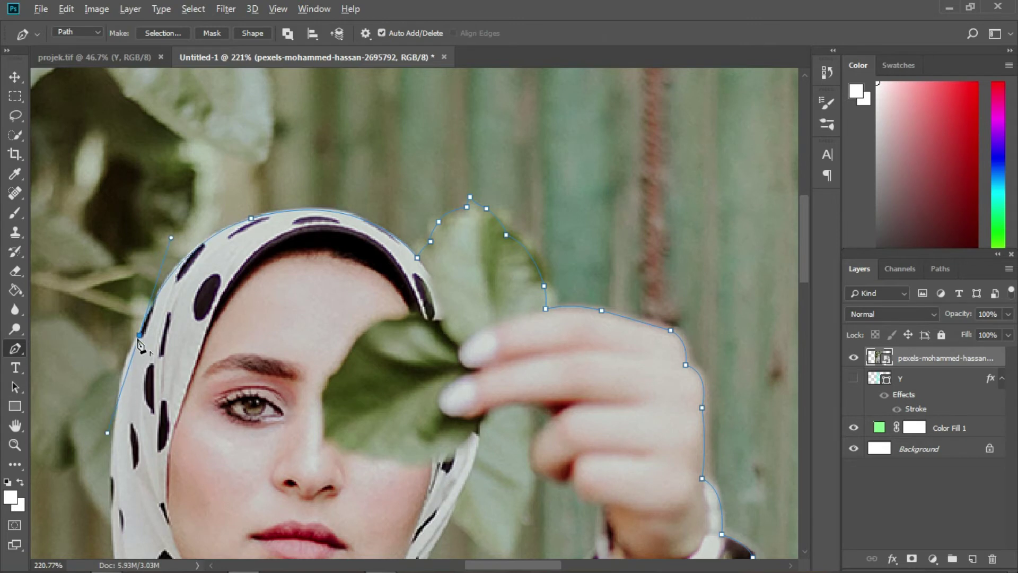
{"action": "scroll", "coordinate": [138, 342], "scroll_direction": "up", "scroll_amount": 1}
{"action": "left_click_drag", "start_coordinate": [109, 476], "coordinate": [111, 568]}
{"action": "left_click_drag", "start_coordinate": [122, 511], "coordinate": [119, 502]}
{"action": "left_click", "coordinate": [122, 410], "text": "alt"}
Continue the path down the lower headscarf edge and onto the coat's shoulder.
{"action": "scroll", "coordinate": [208, 379], "scroll_direction": "down", "scroll_amount": 7}
{"action": "scroll", "coordinate": [172, 509], "scroll_direction": "up", "scroll_amount": 8}
{"action": "left_click_drag", "start_coordinate": [183, 376], "coordinate": [184, 391]}
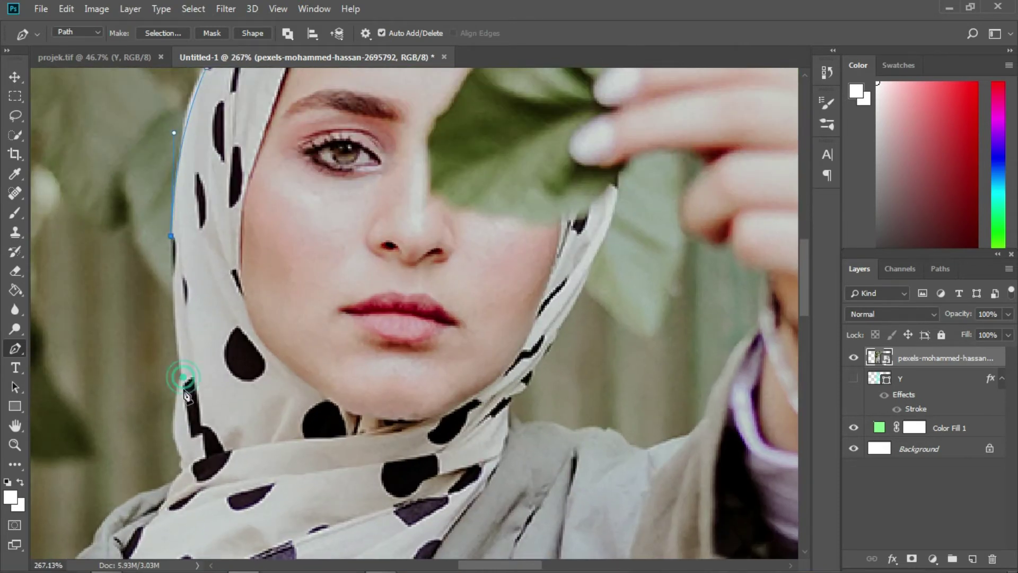
{"action": "left_click_drag", "start_coordinate": [180, 453], "coordinate": [188, 476]}
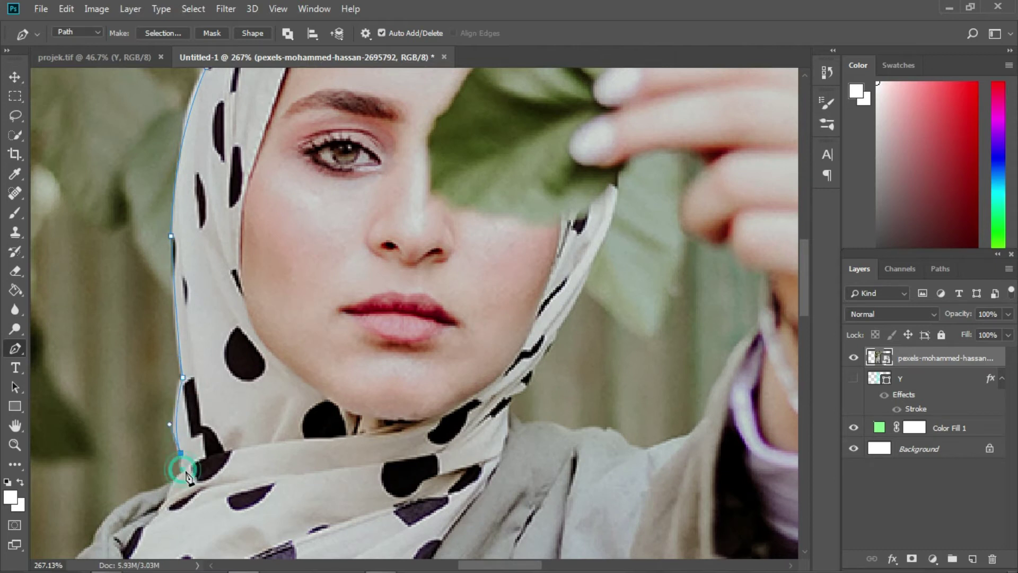
{"action": "left_click", "coordinate": [173, 483]}
{"action": "left_click_drag", "start_coordinate": [91, 544], "coordinate": [71, 545]}
{"action": "left_click", "coordinate": [91, 513], "text": "alt"}
Trace the shoulder and wide collar around its outer point to where it meets the lowered sleeve.
{"action": "left_click_drag", "start_coordinate": [221, 507], "coordinate": [563, 283]}
{"action": "left_click_drag", "start_coordinate": [418, 305], "coordinate": [413, 313]}
{"action": "left_click_drag", "start_coordinate": [291, 414], "coordinate": [253, 446]}
{"action": "left_click", "coordinate": [161, 537]}
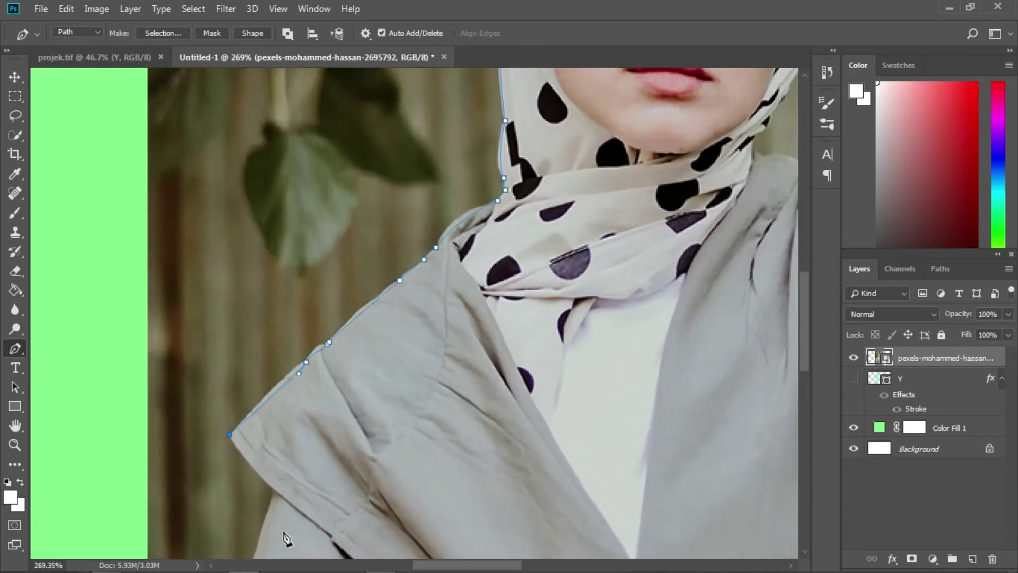
{"action": "scroll", "coordinate": [284, 533], "scroll_direction": "up", "scroll_amount": 3}
{"action": "left_click", "coordinate": [272, 473]}
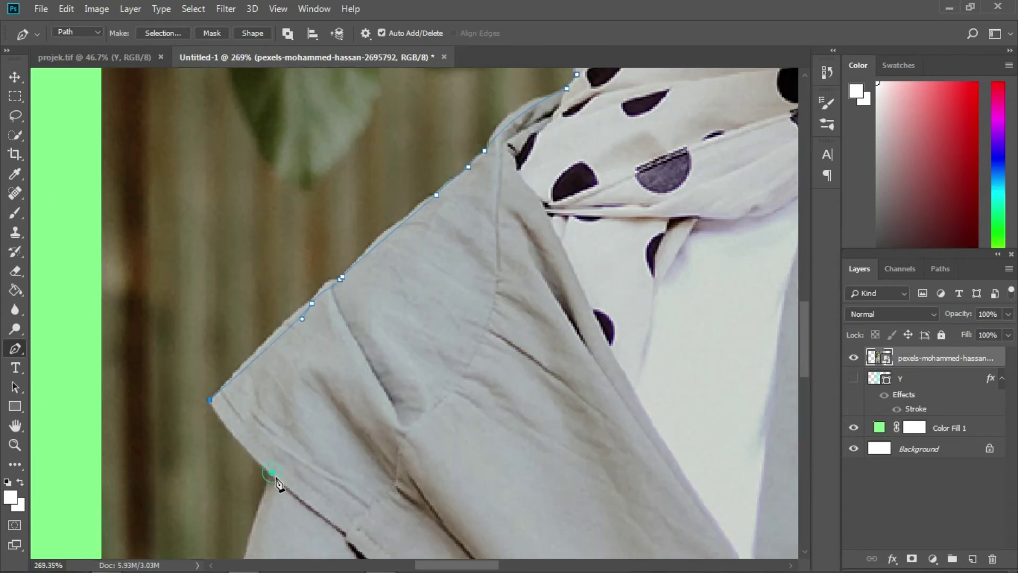
{"action": "left_click", "coordinate": [272, 474], "text": "alt"}
Follow the outer edge of the lowered sleeve down towards the photo's bottom edge.
{"action": "left_click_drag", "start_coordinate": [291, 464], "coordinate": [446, 175]}
{"action": "left_click_drag", "start_coordinate": [304, 352], "coordinate": [299, 390]}
{"action": "left_click", "coordinate": [304, 352], "text": "alt"}
{"action": "left_click_drag", "start_coordinate": [302, 489], "coordinate": [361, 263]}
{"action": "left_click_drag", "start_coordinate": [366, 342], "coordinate": [374, 382]}
{"action": "left_click", "coordinate": [366, 343], "text": "alt"}
{"action": "left_click_drag", "start_coordinate": [358, 415], "coordinate": [355, 428]}
{"action": "left_click", "coordinate": [358, 415], "text": "alt"}
{"action": "left_click", "coordinate": [351, 470]}
{"action": "left_click_drag", "start_coordinate": [355, 499], "coordinate": [410, 544]}
{"action": "left_click", "coordinate": [356, 500], "text": "alt"}
Finish the sleeve edge and close the path along the photo's bottom edge at the coat's starting corner.
{"action": "scroll", "coordinate": [370, 457], "scroll_direction": "down", "scroll_amount": 5}
{"action": "left_click", "coordinate": [376, 424]}
{"action": "scroll", "coordinate": [328, 477], "scroll_direction": "down", "scroll_amount": 5}
{"action": "left_click_drag", "start_coordinate": [400, 391], "coordinate": [53, 491]}
{"action": "scroll", "coordinate": [222, 469], "scroll_direction": "down", "scroll_amount": 10}
{"action": "left_click", "coordinate": [647, 436]}
Make a new selection from the path with a 0-pixel feather radius and copy the selected woman onto a new layer.
{"action": "right_click", "coordinate": [414, 341]}
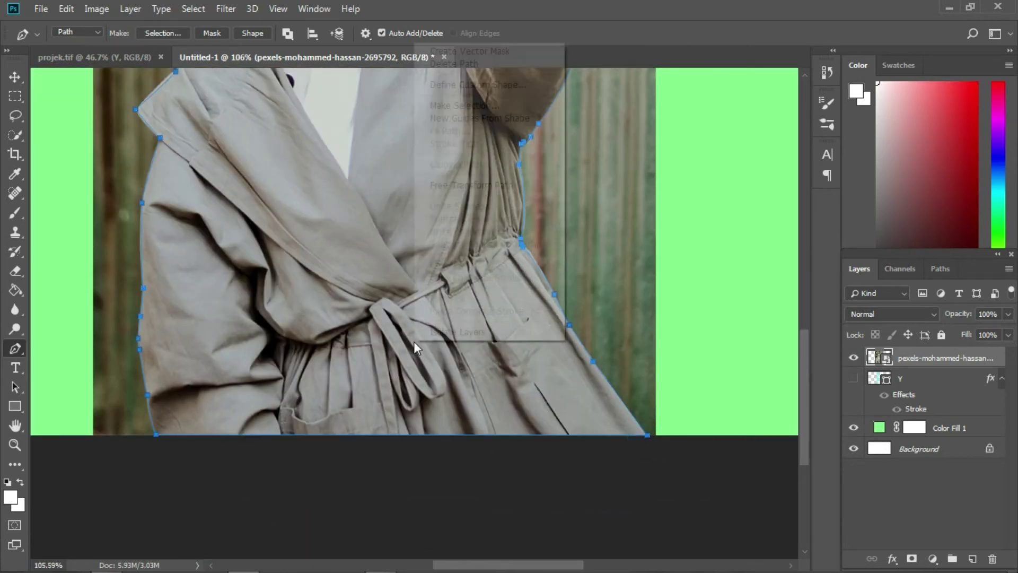
{"action": "left_click", "coordinate": [478, 105]}
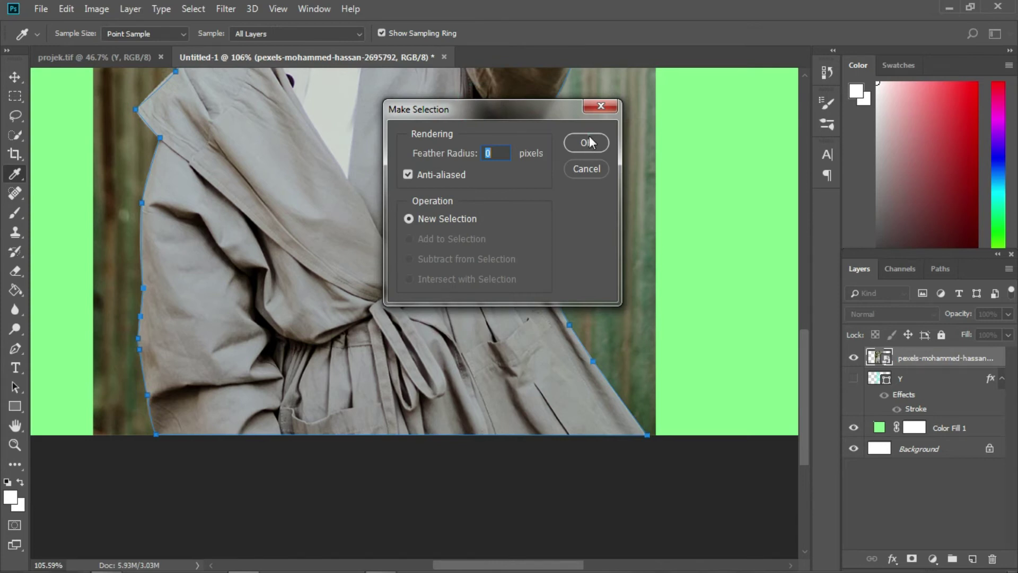
{"action": "left_click", "coordinate": [587, 142]}
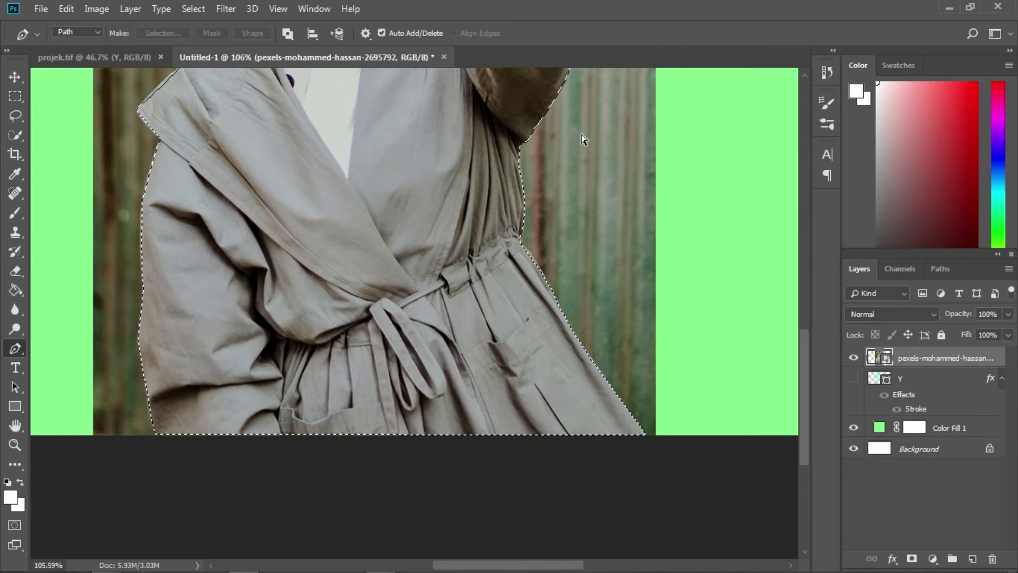
{"action": "key", "text": "ctrl+j"}
Unhide the lettering layer and arrange the stack with the lettering on top, the cut-out below it and the photo underneath.
{"action": "left_click_drag", "start_coordinate": [920, 359], "coordinate": [925, 440]}
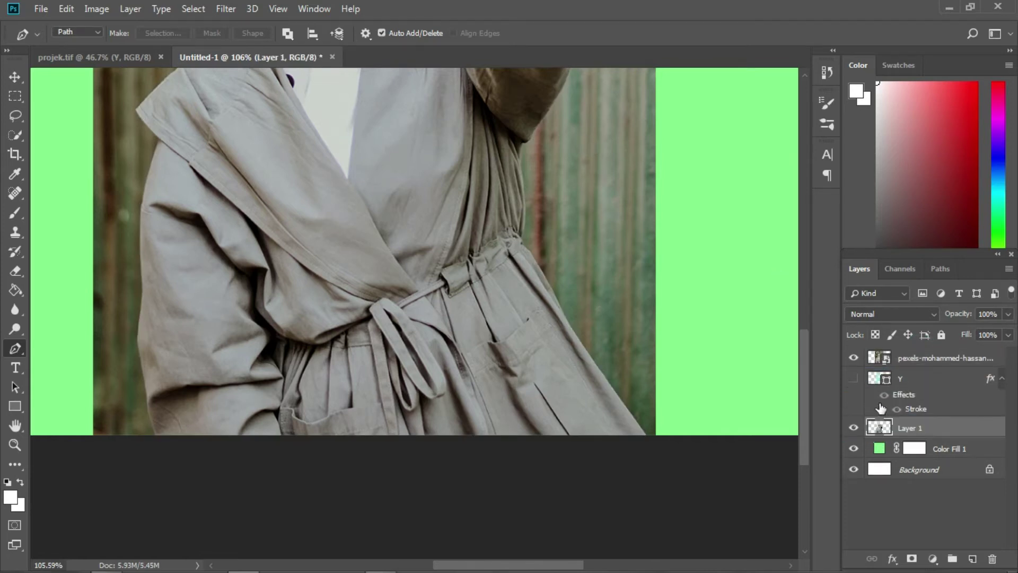
{"action": "left_click_drag", "start_coordinate": [919, 359], "coordinate": [917, 354]}
{"action": "left_click", "coordinate": [854, 399]}
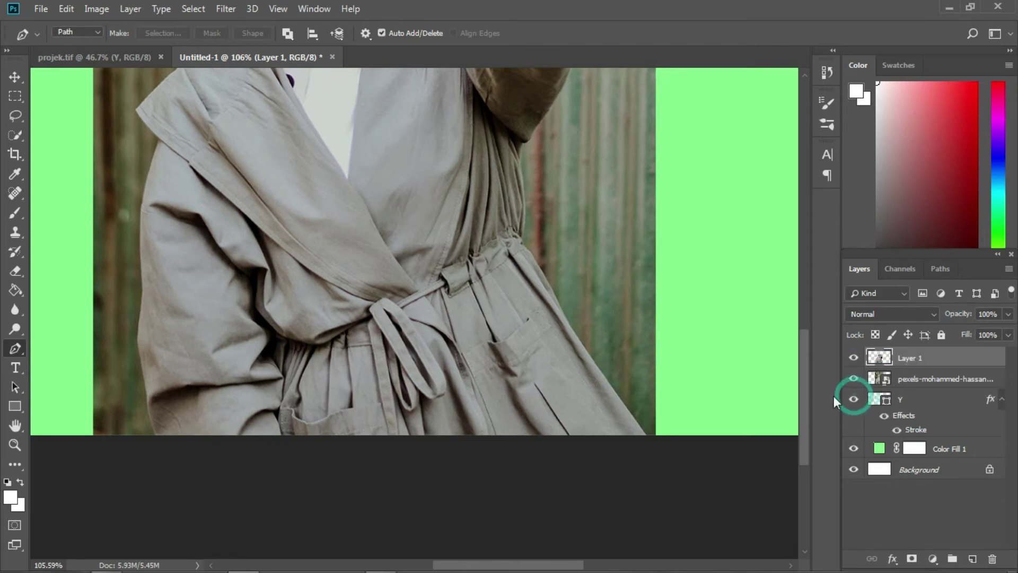
{"action": "key", "text": "ctrl+0"}
{"action": "scroll", "coordinate": [409, 373], "scroll_direction": "up", "scroll_amount": 2}
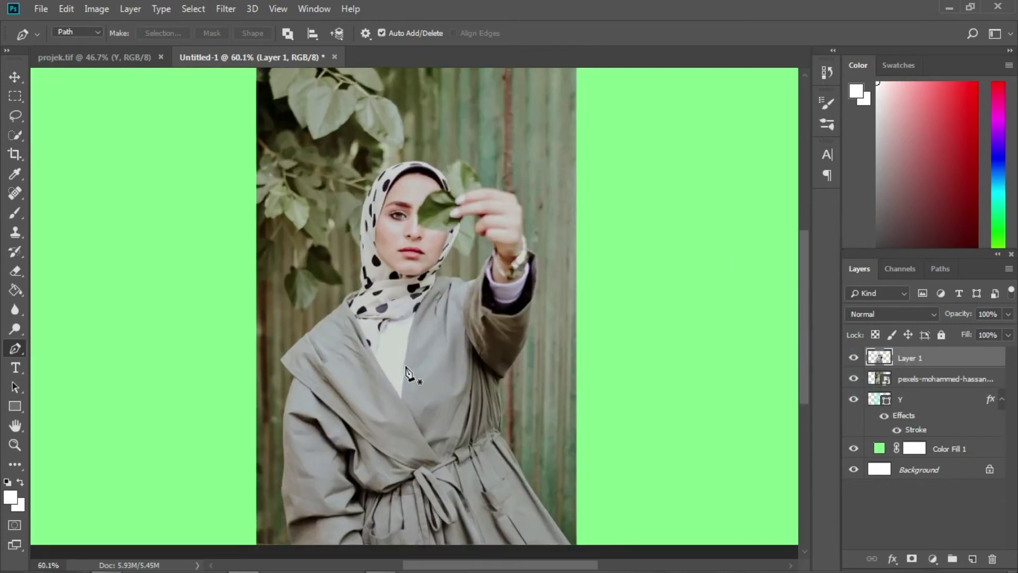
{"action": "scroll", "coordinate": [408, 373], "scroll_direction": "down", "scroll_amount": 1}
{"action": "left_click_drag", "start_coordinate": [913, 398], "coordinate": [915, 373]}
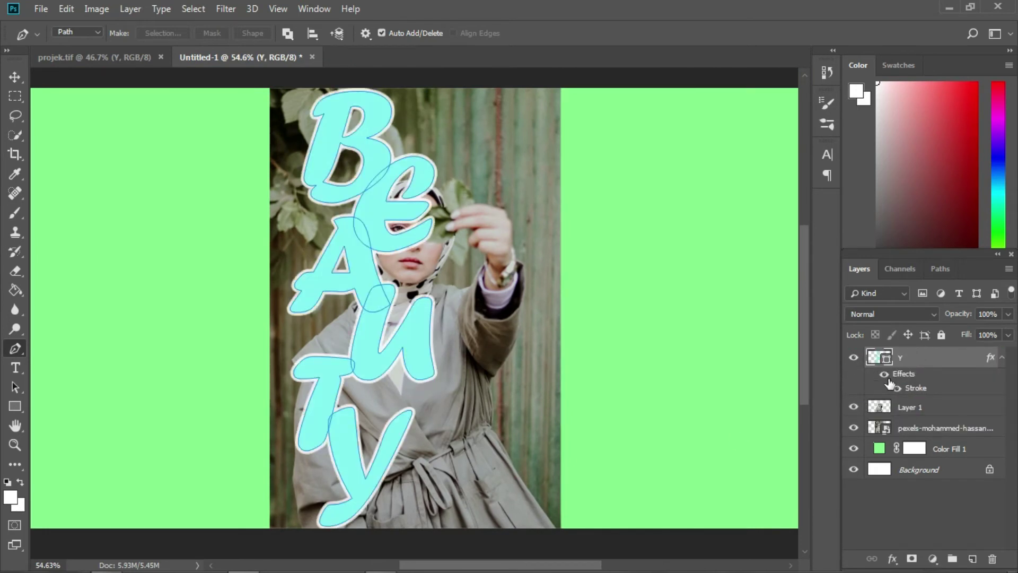
Enlarge the cut-out and photo layers together up and outwards from their bottom edge, so the woman fills more canvas height.
{"action": "left_click", "coordinate": [916, 410]}
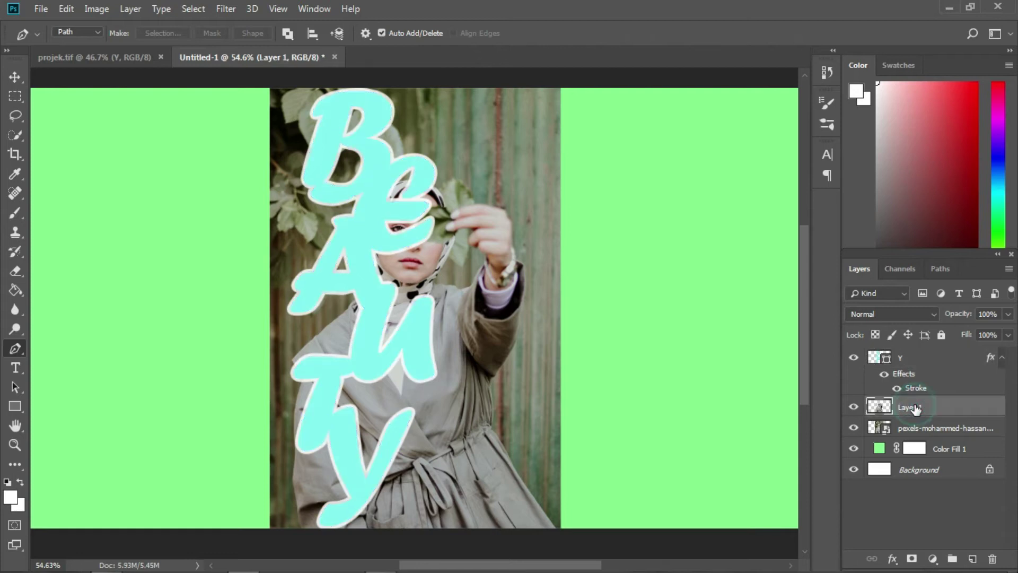
{"action": "left_click", "coordinate": [918, 427], "text": "shift"}
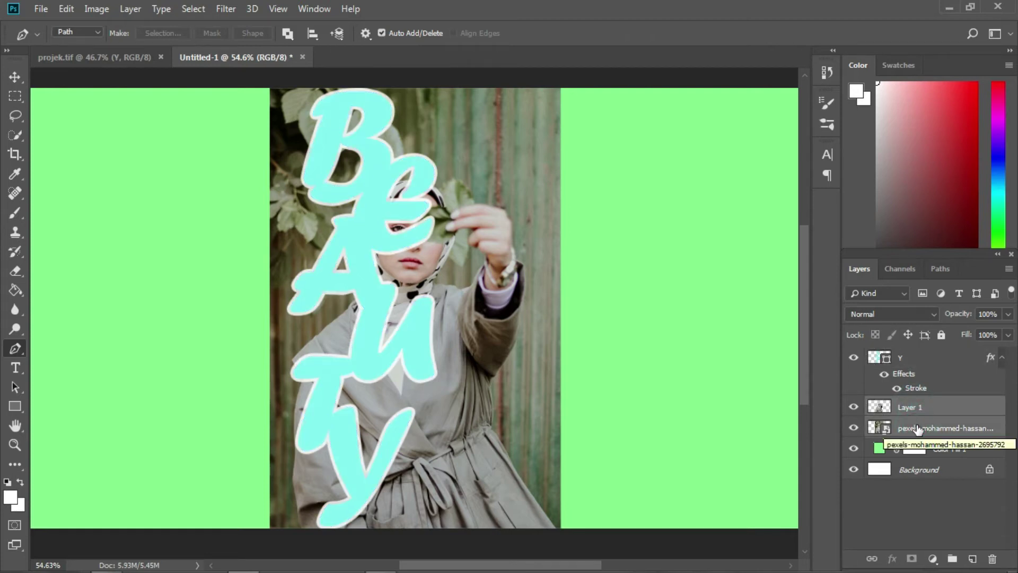
{"action": "key", "text": "ctrl+t"}
{"action": "scroll", "coordinate": [422, 205], "scroll_direction": "down", "scroll_amount": 2}
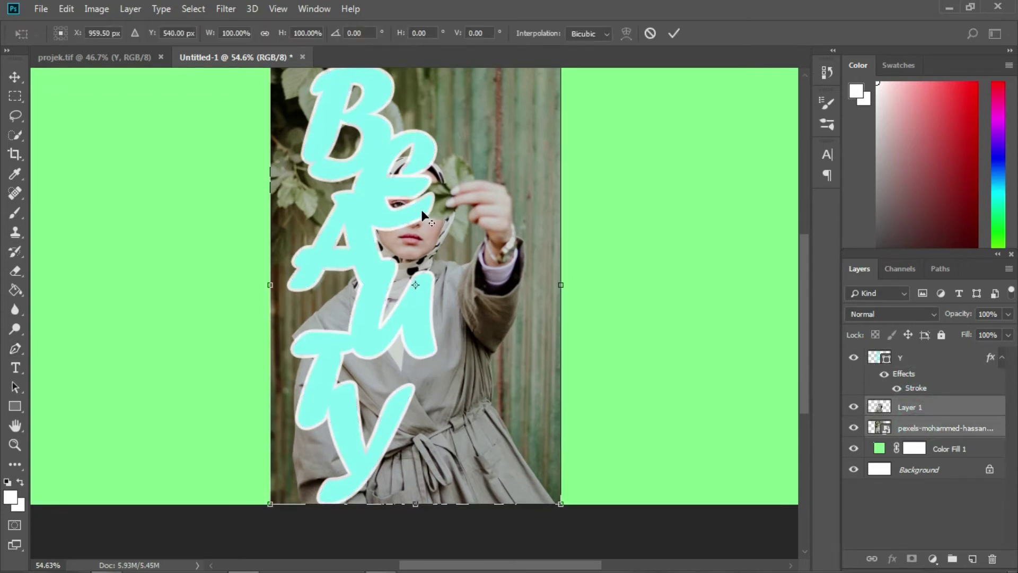
{"action": "scroll", "coordinate": [421, 209], "scroll_direction": "down", "scroll_amount": 1}
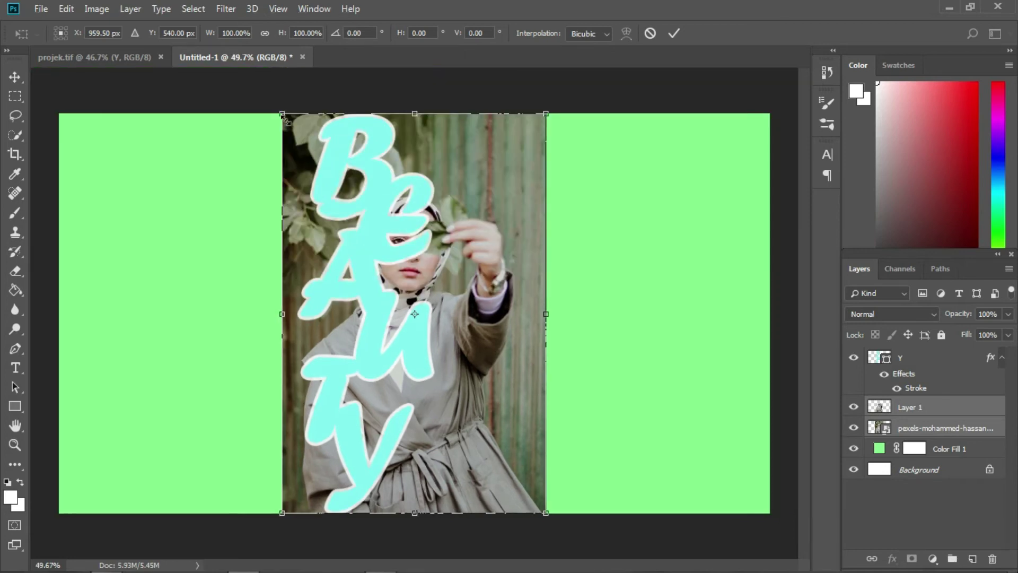
{"action": "left_click_drag", "start_coordinate": [285, 119], "coordinate": [238, 29]}
{"action": "left_click", "coordinate": [675, 33]}
Move the cut-out and photo layers together slightly to the right behind the lettering.
{"action": "key", "text": "p"}
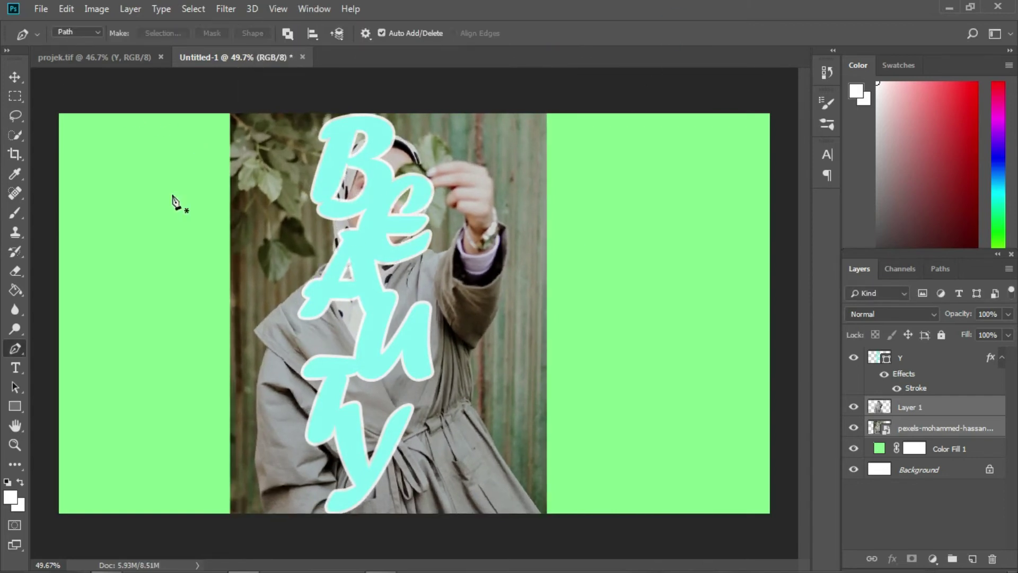
{"action": "key", "text": "c"}
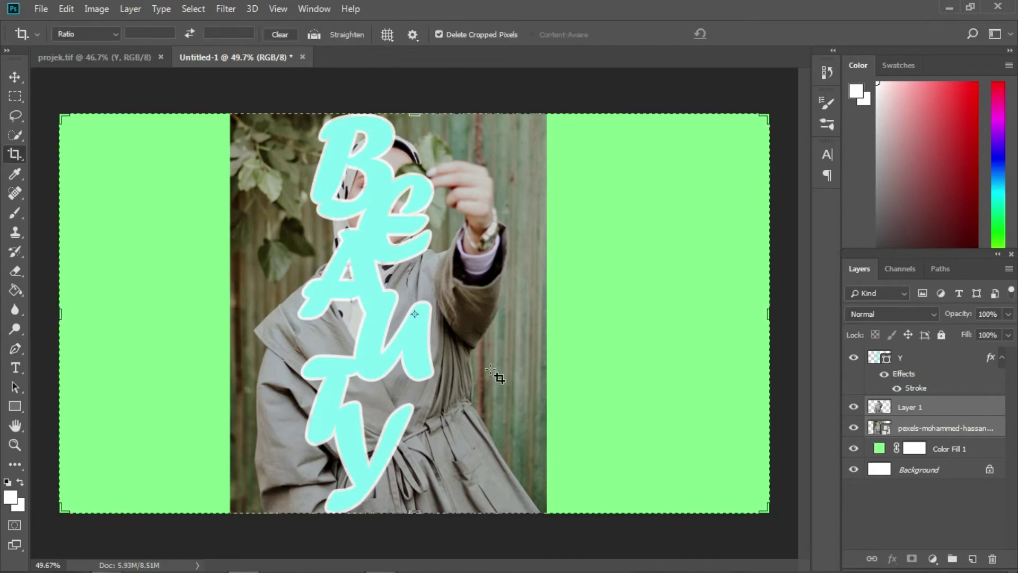
{"action": "key", "text": "v"}
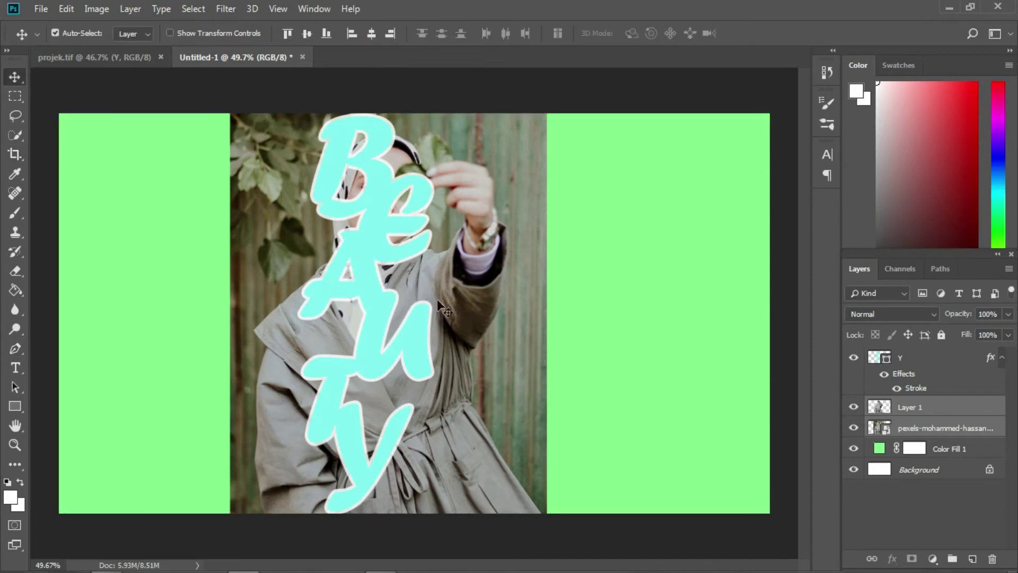
{"action": "left_click_drag", "start_coordinate": [480, 307], "coordinate": [494, 310]}
Try a lower opacity on the lettering layer to check the woman's placement beneath it.
{"action": "left_click", "coordinate": [911, 356]}
{"action": "left_click", "coordinate": [1005, 314]}
{"action": "left_click_drag", "start_coordinate": [1004, 317], "coordinate": [962, 329]}
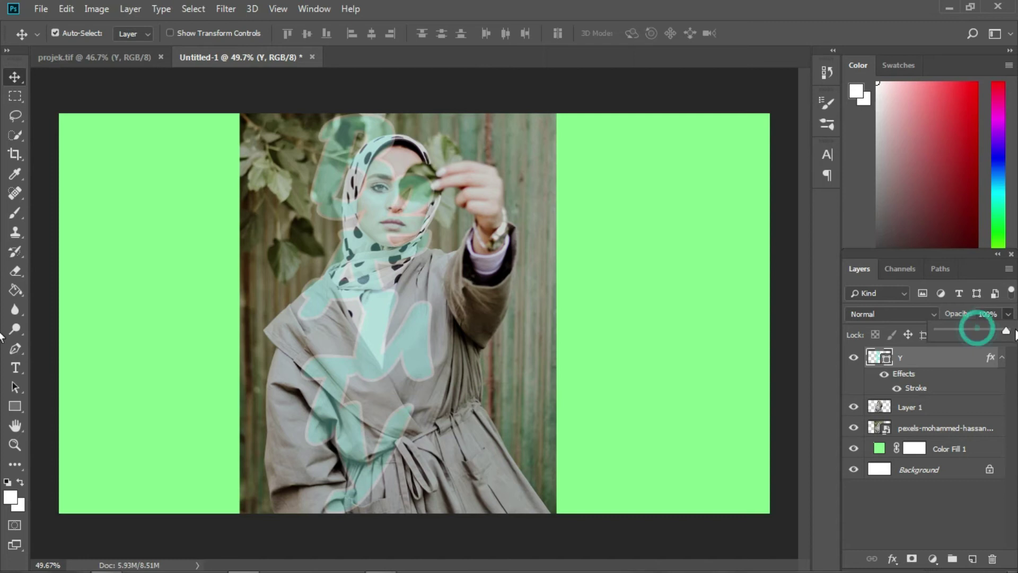
Place the photo layer above the lettering, keep the cut-out below it, and hide the photo and lettering layers.
{"action": "left_click", "coordinate": [911, 429]}
{"action": "left_click_drag", "start_coordinate": [910, 428], "coordinate": [912, 361]}
{"action": "left_click", "coordinate": [910, 427]}
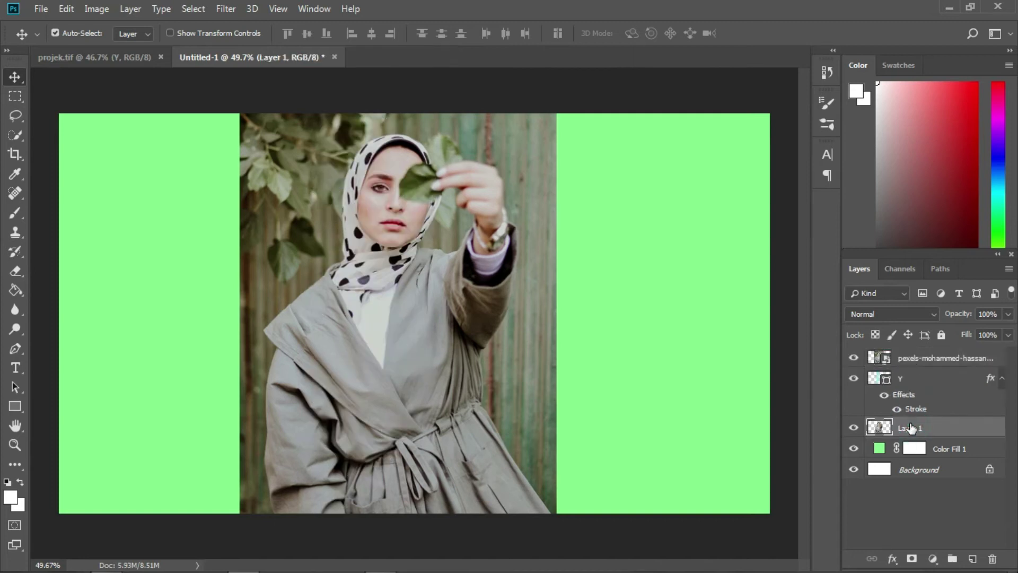
{"action": "left_click", "coordinate": [854, 358]}
{"action": "left_click", "coordinate": [854, 378]}
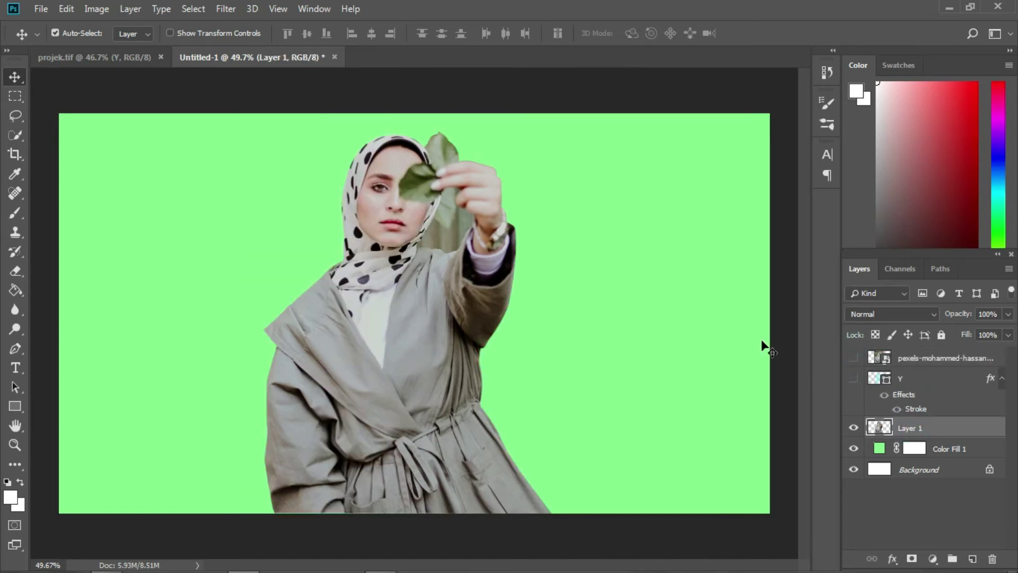
Start a Pen tool path at the gap below the fingertips and trace the fingers, wrist and raised sleeve's inner edge.
{"action": "scroll", "coordinate": [434, 260], "scroll_direction": "up", "scroll_amount": 5}
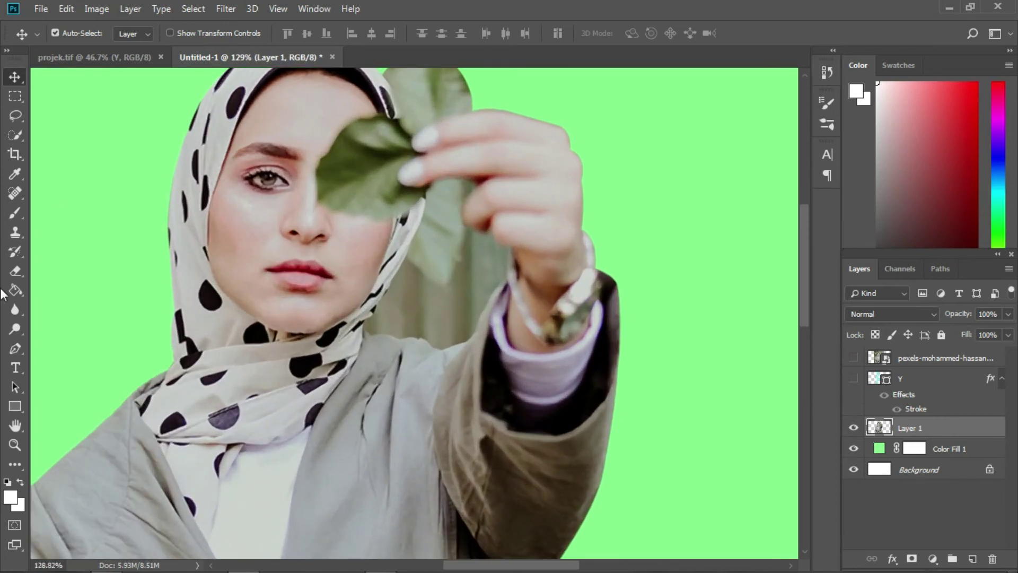
{"action": "left_click", "coordinate": [15, 348]}
{"action": "left_click", "coordinate": [432, 182]}
{"action": "left_click_drag", "start_coordinate": [447, 177], "coordinate": [491, 178]}
{"action": "left_click", "coordinate": [465, 206]}
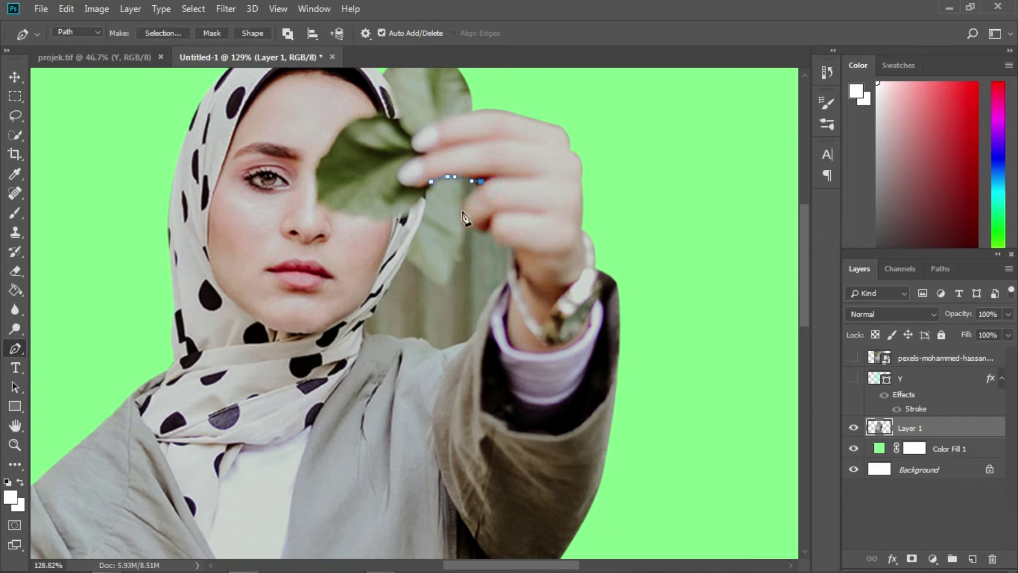
{"action": "left_click_drag", "start_coordinate": [478, 231], "coordinate": [486, 232]}
{"action": "left_click", "coordinate": [507, 278]}
{"action": "left_click_drag", "start_coordinate": [477, 331], "coordinate": [474, 357]}
Continue the gap's path along the coat's shoulder and up the headscarf edge, closing it at the fingertips.
{"action": "left_click", "coordinate": [468, 342]}
{"action": "left_click", "coordinate": [443, 351]}
{"action": "left_click", "coordinate": [437, 349]}
{"action": "left_click", "coordinate": [429, 345]}
{"action": "left_click", "coordinate": [418, 342]}
{"action": "left_click", "coordinate": [412, 338]}
{"action": "left_click", "coordinate": [401, 342]}
{"action": "left_click", "coordinate": [368, 336]}
{"action": "left_click", "coordinate": [361, 330]}
{"action": "left_click", "coordinate": [361, 323]}
{"action": "left_click", "coordinate": [391, 283]}
{"action": "left_click", "coordinate": [408, 245]}
{"action": "left_click_drag", "start_coordinate": [424, 192], "coordinate": [427, 181]}
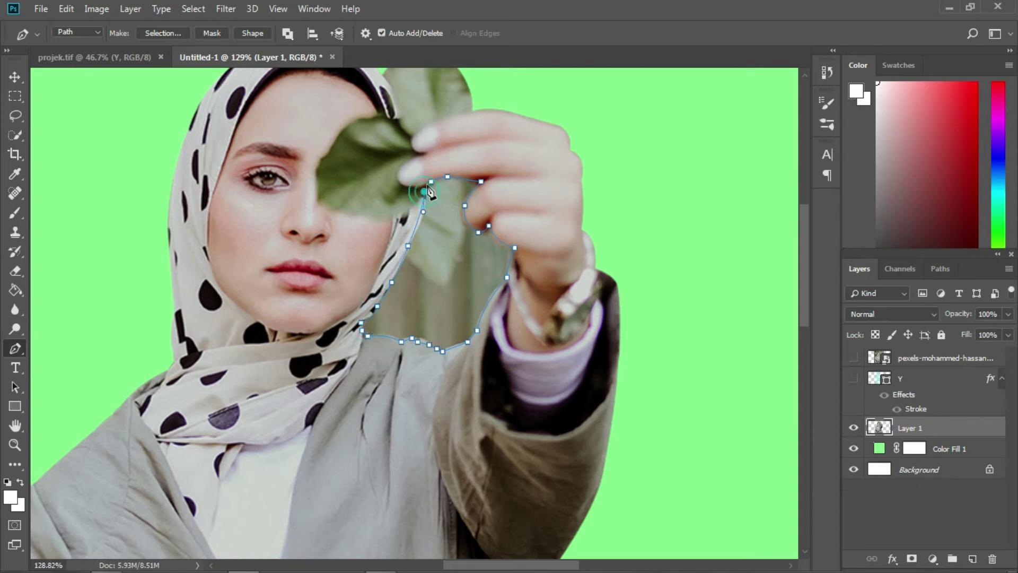
Make a selection from the gap's path and delete the background inside it from the cut-out layer.
{"action": "right_click", "coordinate": [443, 296]}
{"action": "left_click", "coordinate": [498, 337]}
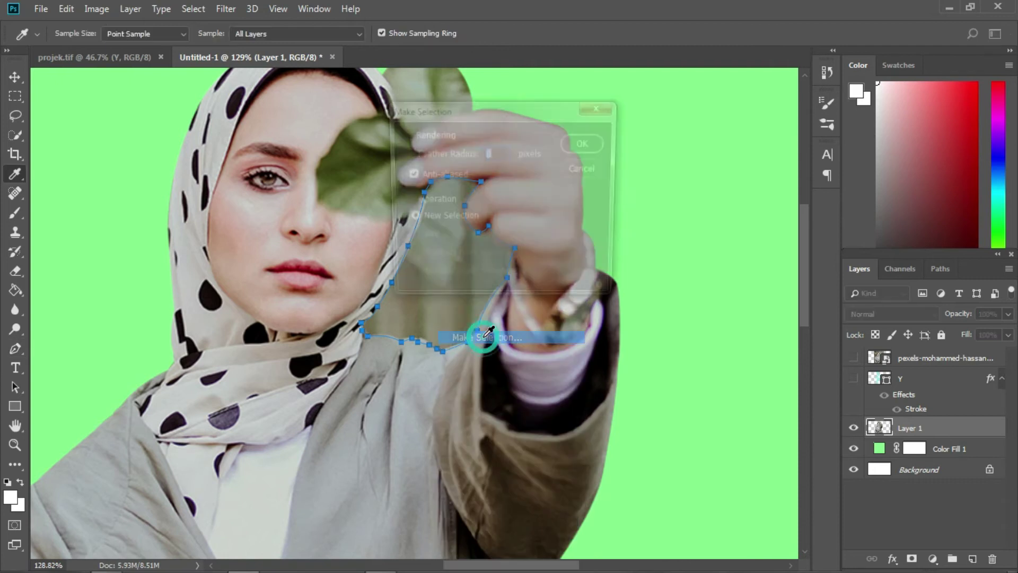
{"action": "left_click", "coordinate": [584, 142]}
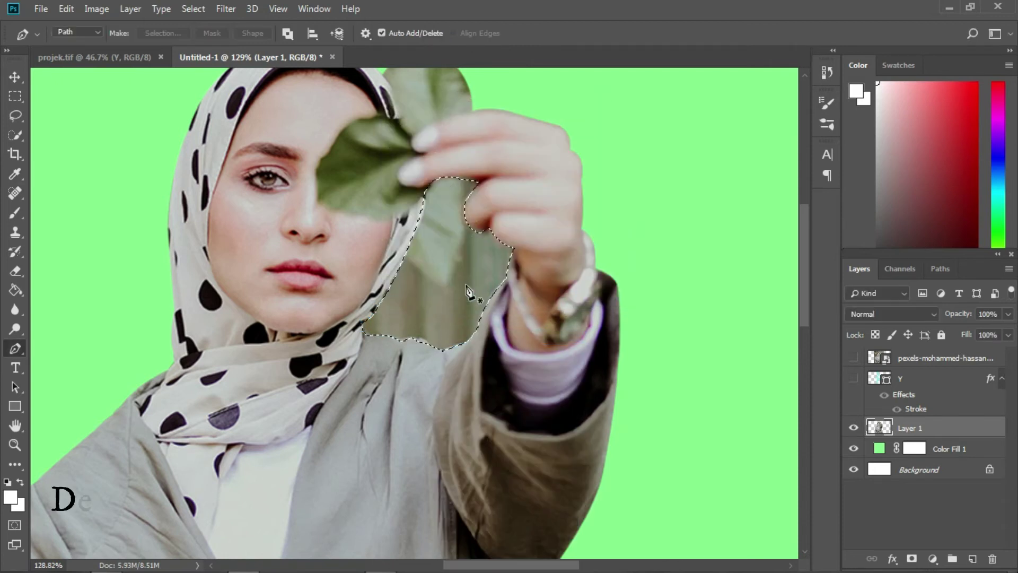
{"action": "key", "text": "Delete"}
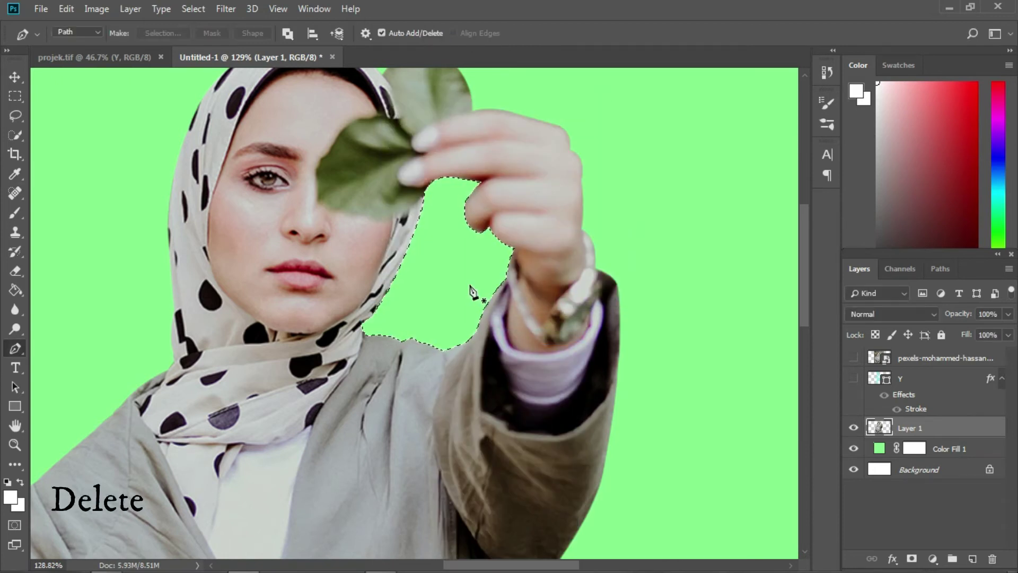
Show the lettering and photo layers again.
{"action": "left_click", "coordinate": [854, 378]}
{"action": "left_click", "coordinate": [853, 358]}
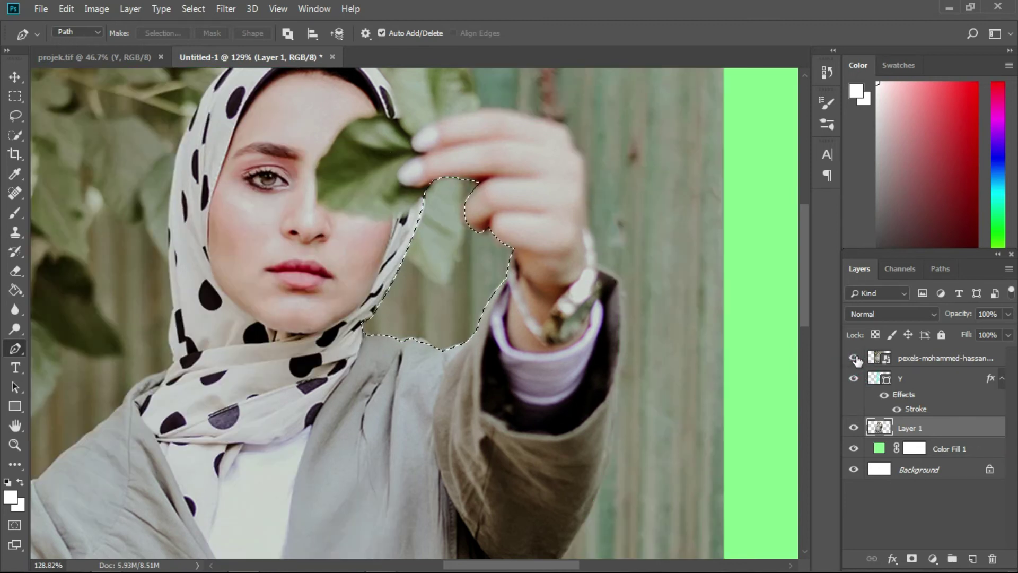
Deselect the gap selection and clip the full photo layer to the lettering layer with a clipping mask.
{"action": "key", "text": "ctrl+d"}
{"action": "right_click", "coordinate": [932, 356]}
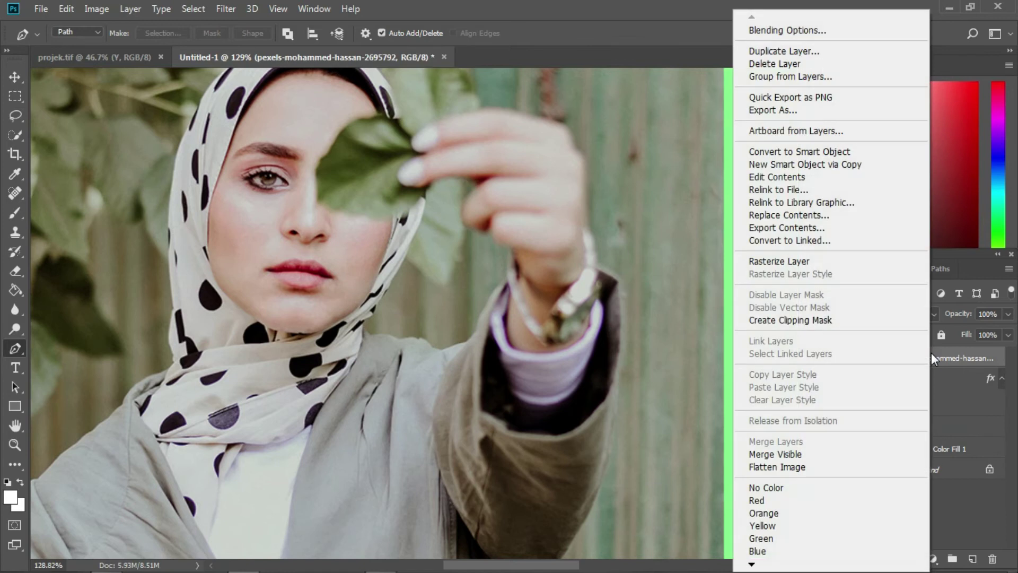
{"action": "left_click", "coordinate": [823, 320]}
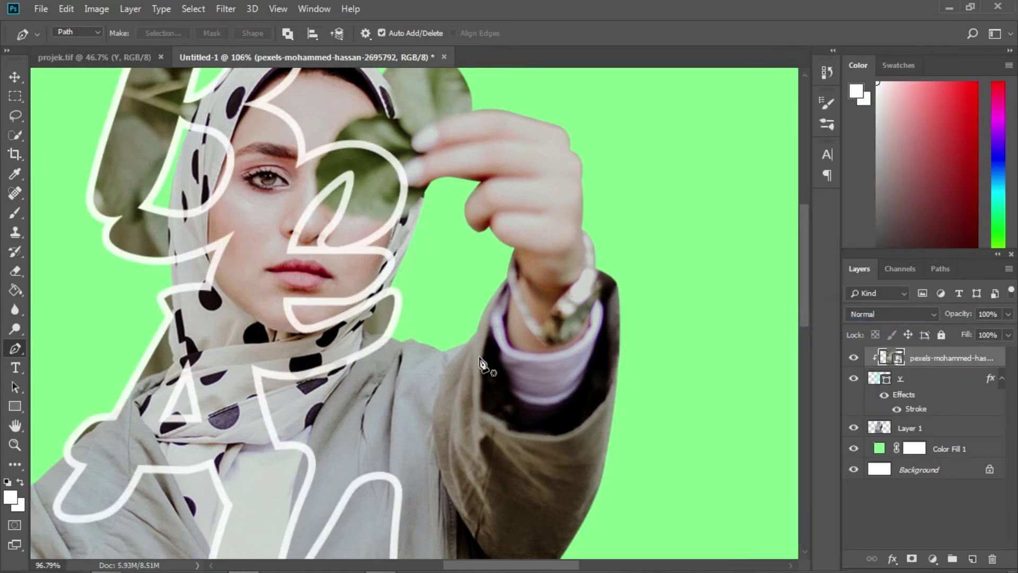
{"action": "scroll", "coordinate": [480, 358], "scroll_direction": "down", "scroll_amount": 10}
{"action": "scroll", "coordinate": [455, 417], "scroll_direction": "up", "scroll_amount": 1}
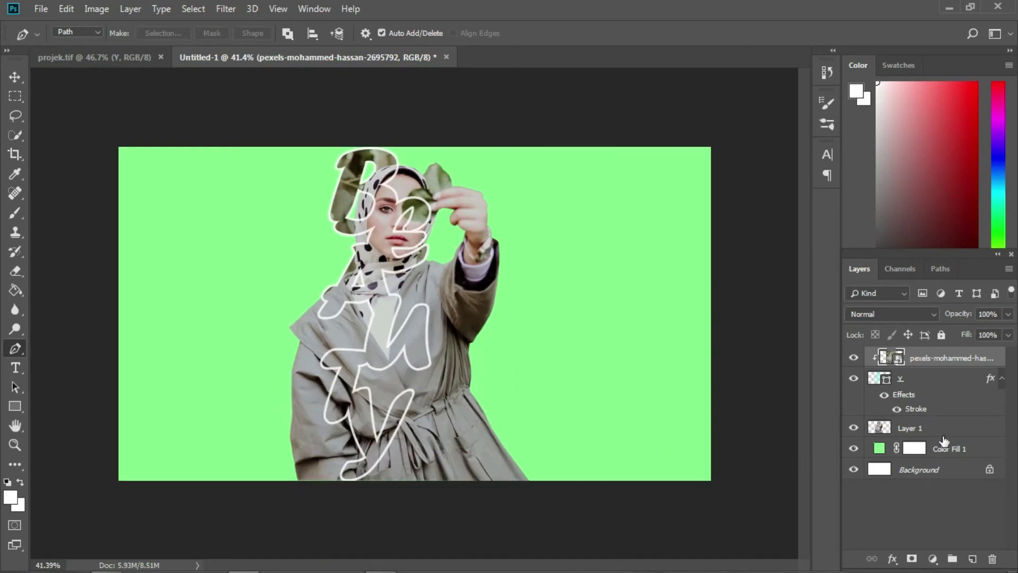
Add a layer mask to the cut-out layer and set up a black hard round brush at 59 px.
{"action": "left_click", "coordinate": [887, 434]}
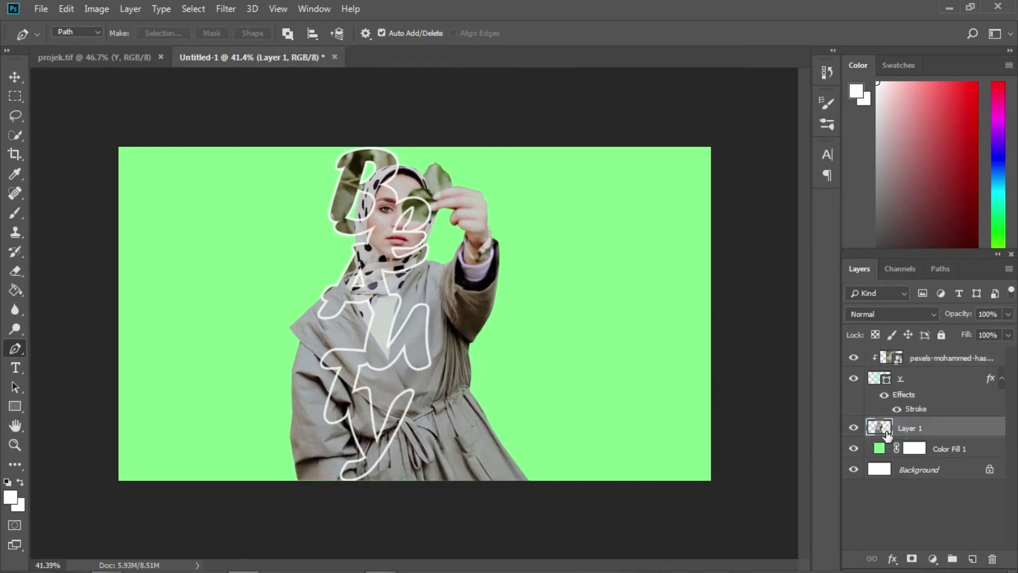
{"action": "left_click", "coordinate": [913, 560]}
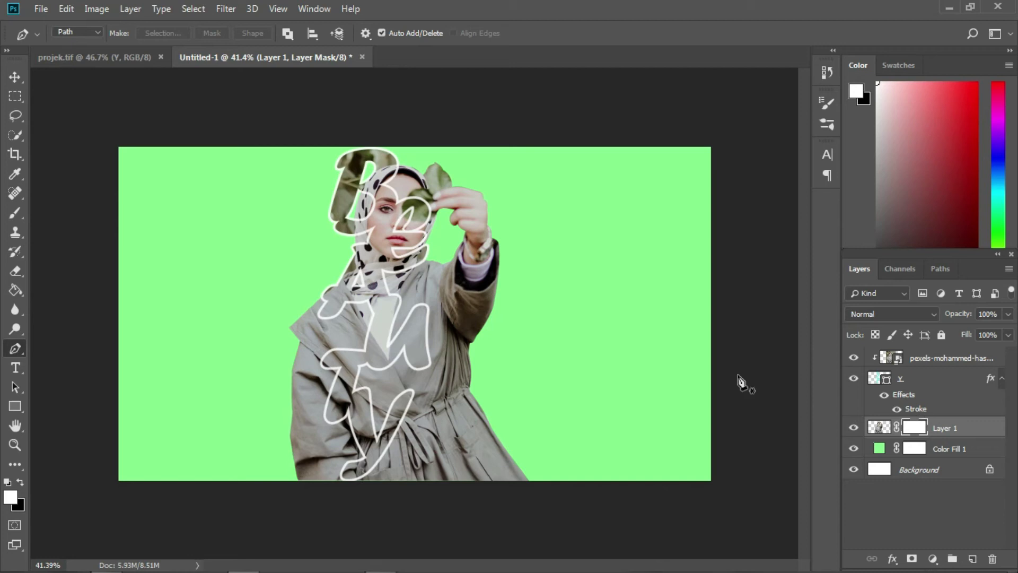
{"action": "left_click", "coordinate": [20, 482]}
{"action": "left_click", "coordinate": [14, 211]}
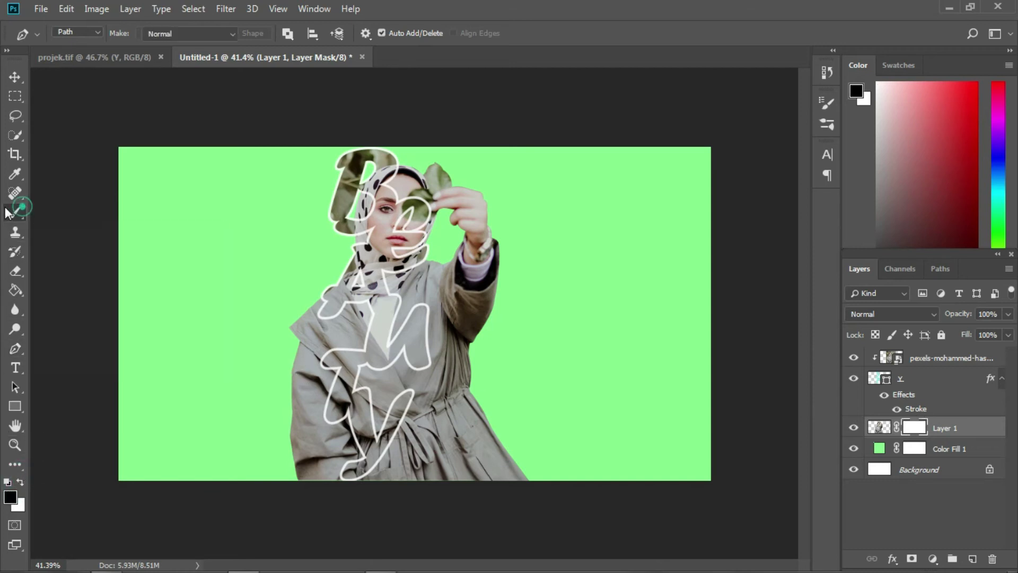
{"action": "left_click", "coordinate": [79, 35]}
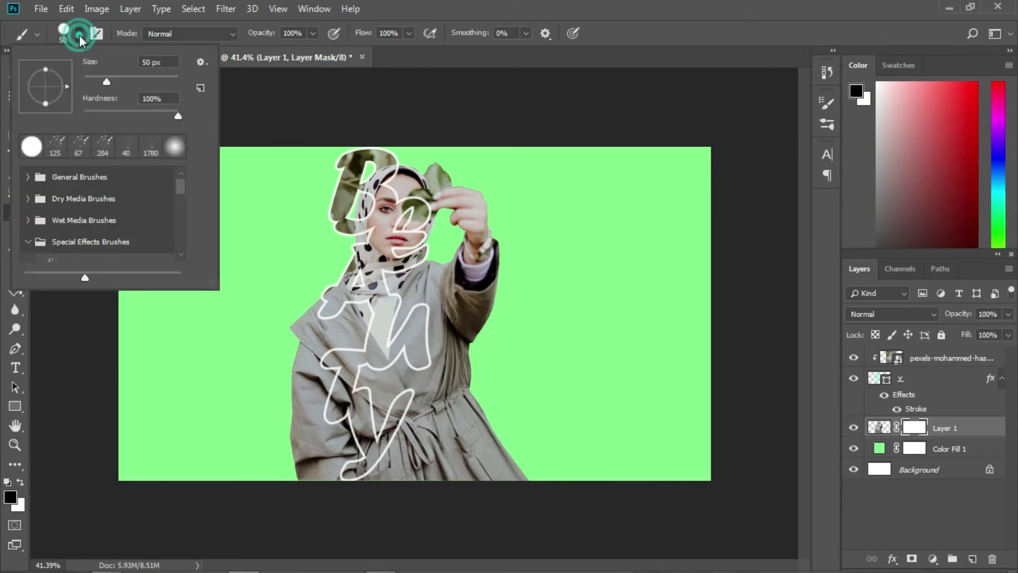
{"action": "left_click", "coordinate": [29, 149]}
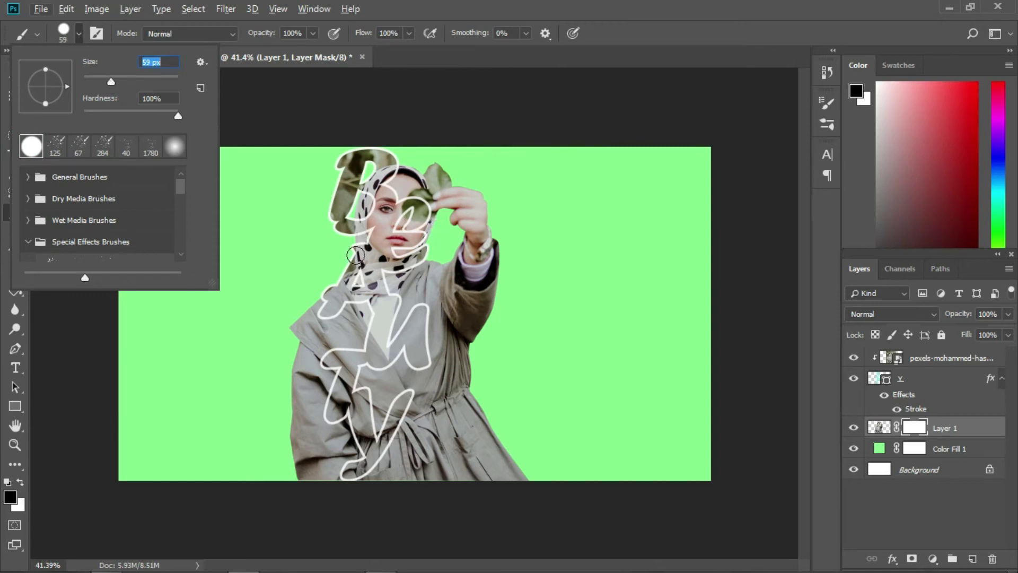
{"action": "left_click", "coordinate": [338, 252]}
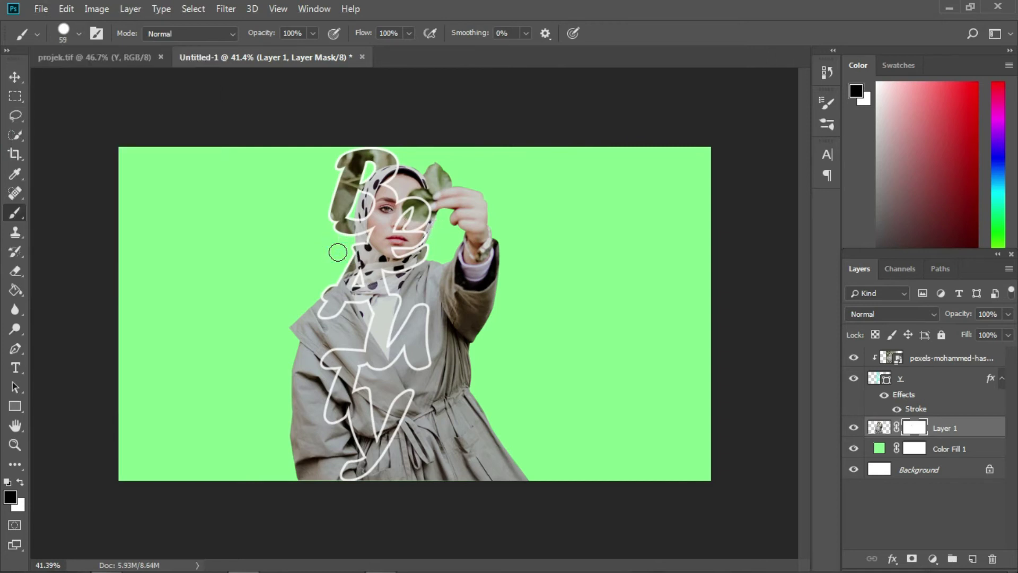
Paint black on the cut-out's mask to hide the woman outside the lettering's left edge and inside the B's openings.
{"action": "scroll", "coordinate": [338, 253], "scroll_direction": "up", "scroll_amount": 4}
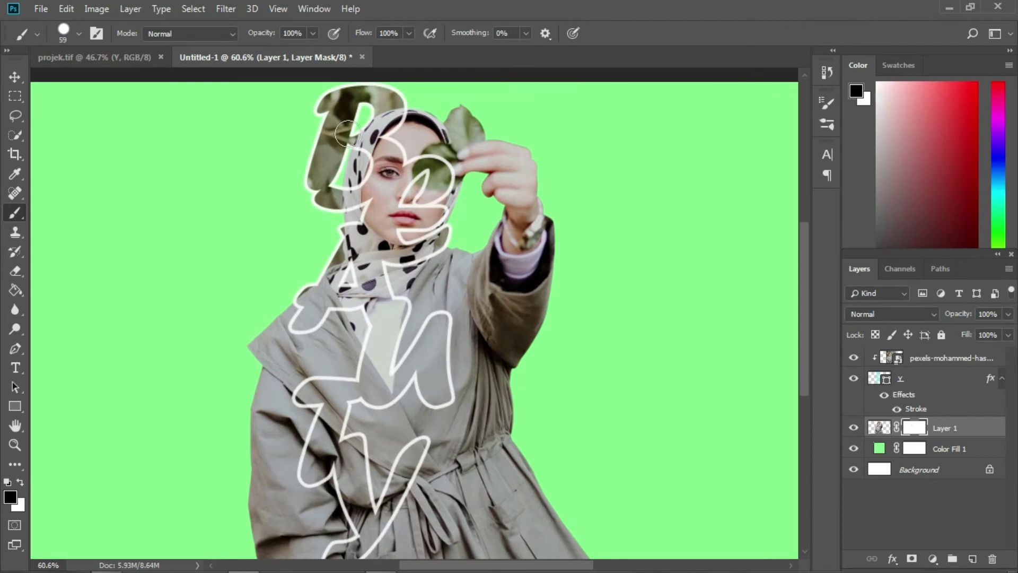
{"action": "mouse_move", "coordinate": [356, 114]}
{"action": "left_mouse_down"}
{"action": "mouse_move", "coordinate": [344, 186]}
{"action": "mouse_move", "coordinate": [365, 160]}
{"action": "mouse_move", "coordinate": [337, 212]}
{"action": "mouse_move", "coordinate": [359, 198]}
{"action": "mouse_move", "coordinate": [342, 286]}
{"action": "mouse_move", "coordinate": [347, 269]}
{"action": "mouse_move", "coordinate": [311, 300]}
{"action": "mouse_move", "coordinate": [313, 329]}
{"action": "mouse_move", "coordinate": [354, 317]}
{"action": "mouse_move", "coordinate": [353, 376]}
{"action": "mouse_move", "coordinate": [314, 419]}
{"action": "mouse_move", "coordinate": [297, 410]}
{"action": "mouse_move", "coordinate": [337, 381]}
{"action": "mouse_move", "coordinate": [294, 427]}
{"action": "mouse_move", "coordinate": [310, 488]}
{"action": "mouse_move", "coordinate": [323, 479]}
{"action": "mouse_move", "coordinate": [355, 525]}
{"action": "mouse_move", "coordinate": [324, 547]}
{"action": "left_mouse_up"}
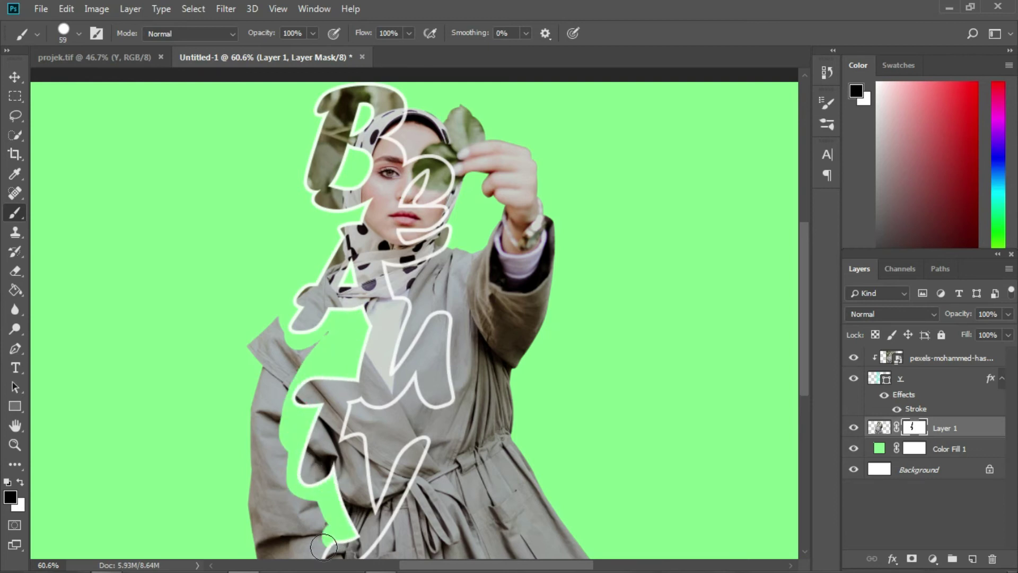
{"action": "scroll", "coordinate": [284, 545], "scroll_direction": "down", "scroll_amount": 3}
{"action": "mouse_move", "coordinate": [278, 488]}
{"action": "left_mouse_down"}
{"action": "mouse_move", "coordinate": [326, 456]}
{"action": "mouse_move", "coordinate": [286, 442]}
{"action": "mouse_move", "coordinate": [290, 331]}
{"action": "mouse_move", "coordinate": [304, 310]}
{"action": "mouse_move", "coordinate": [299, 339]}
{"action": "mouse_move", "coordinate": [341, 321]}
{"action": "mouse_move", "coordinate": [272, 325]}
{"action": "mouse_move", "coordinate": [308, 356]}
{"action": "mouse_move", "coordinate": [294, 440]}
{"action": "mouse_move", "coordinate": [273, 459]}
{"action": "left_mouse_up"}
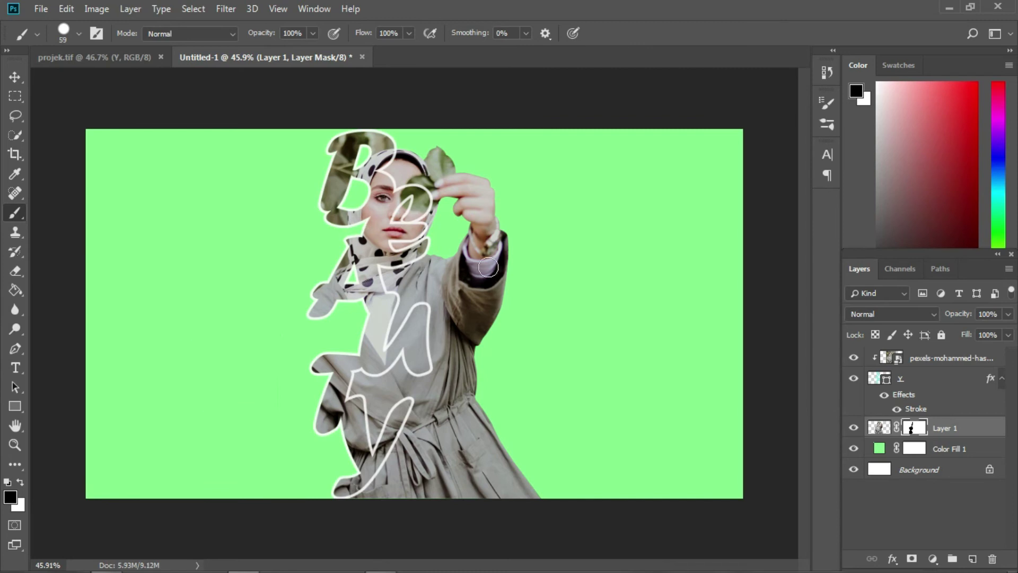
Open the lettering layer's styles, leave Inner Shadow off and enable a Drop Shadow.
{"action": "left_click", "coordinate": [921, 383]}
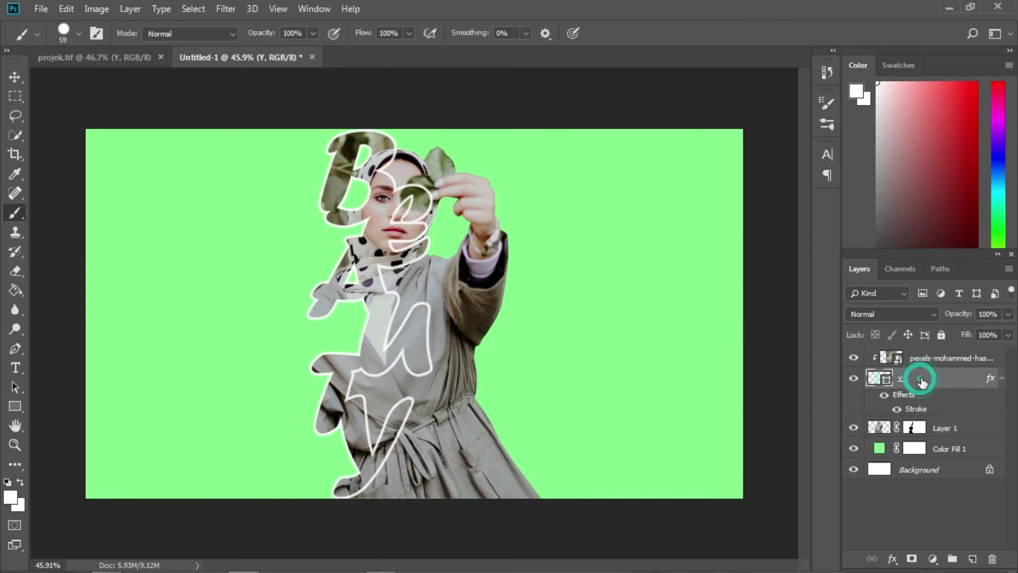
{"action": "left_click", "coordinate": [895, 557]}
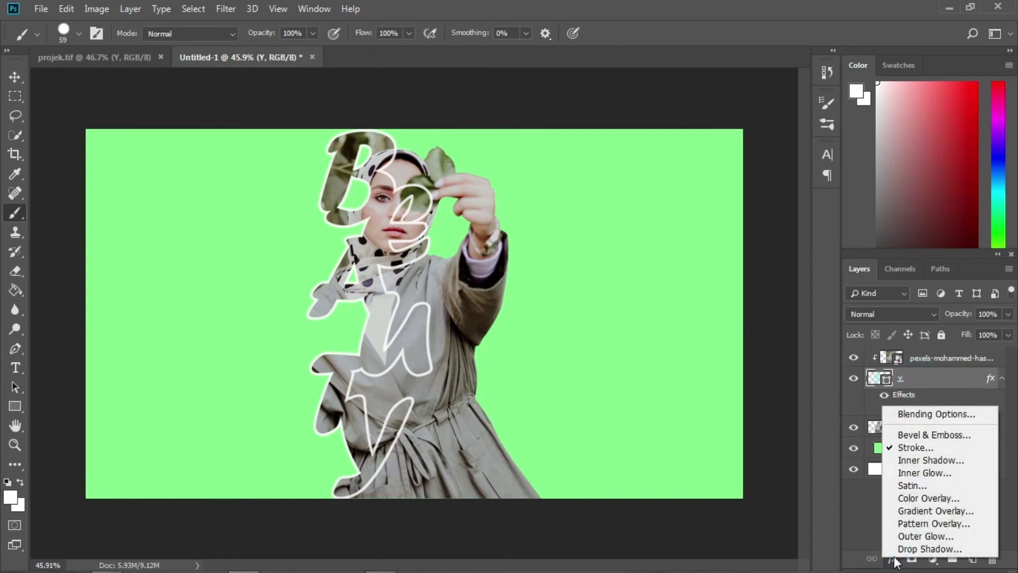
{"action": "left_click", "coordinate": [918, 459]}
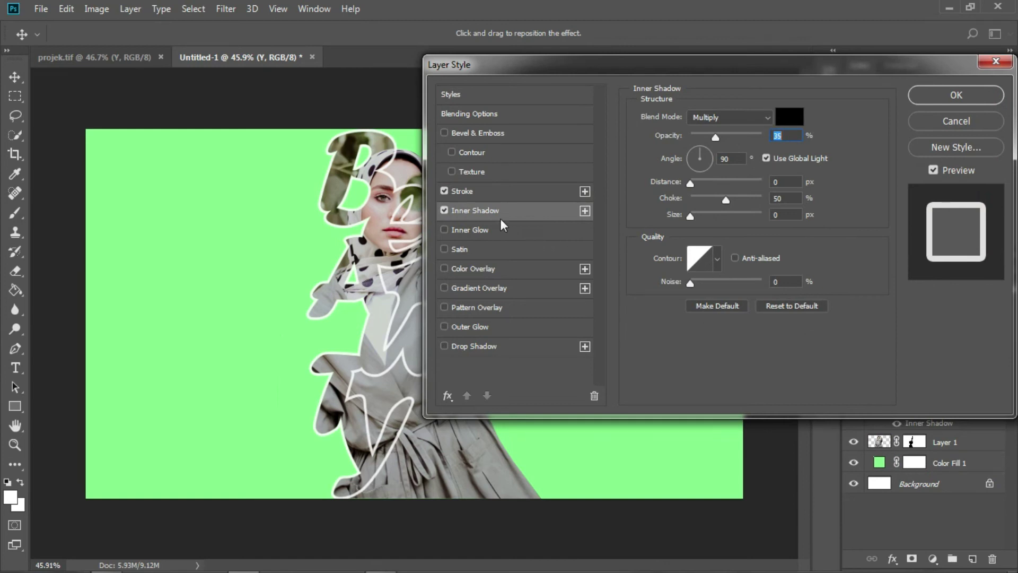
{"action": "left_click", "coordinate": [445, 210]}
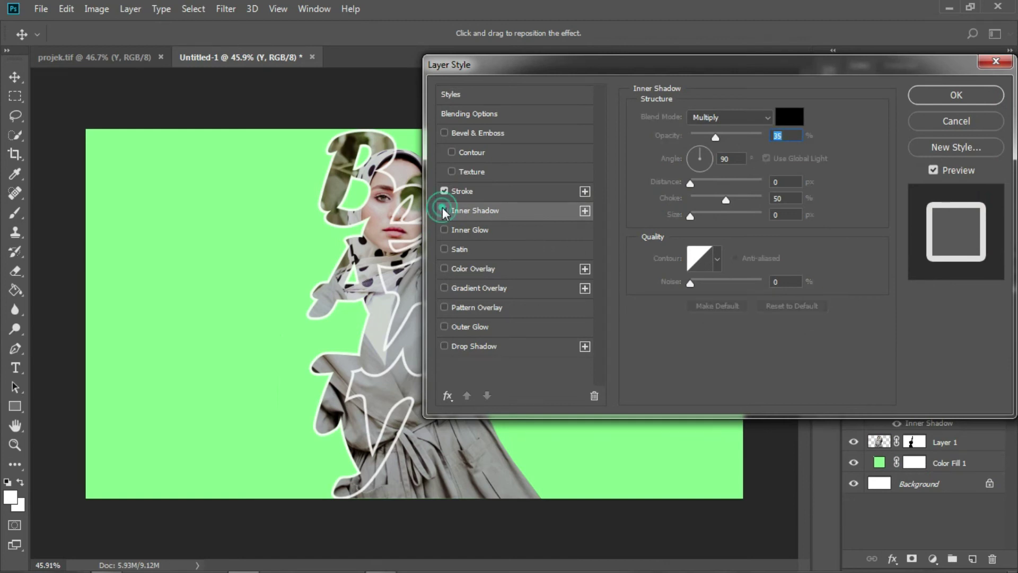
{"action": "left_click", "coordinate": [484, 347]}
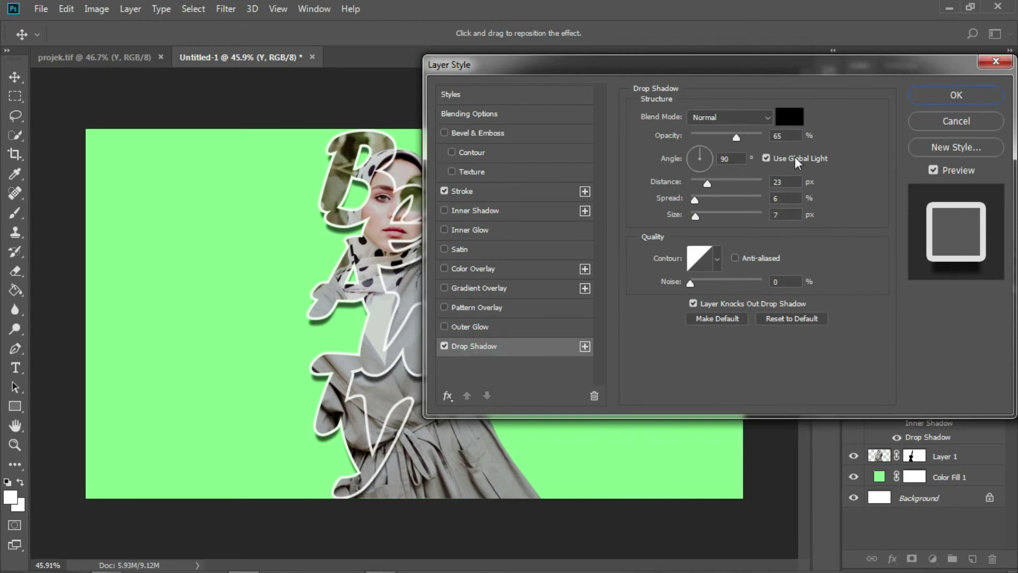
Set the lettering's drop shadow to 59% opacity, a 28° angle and 6 px size, and apply it.
{"action": "left_click_drag", "start_coordinate": [696, 71], "coordinate": [731, 68]}
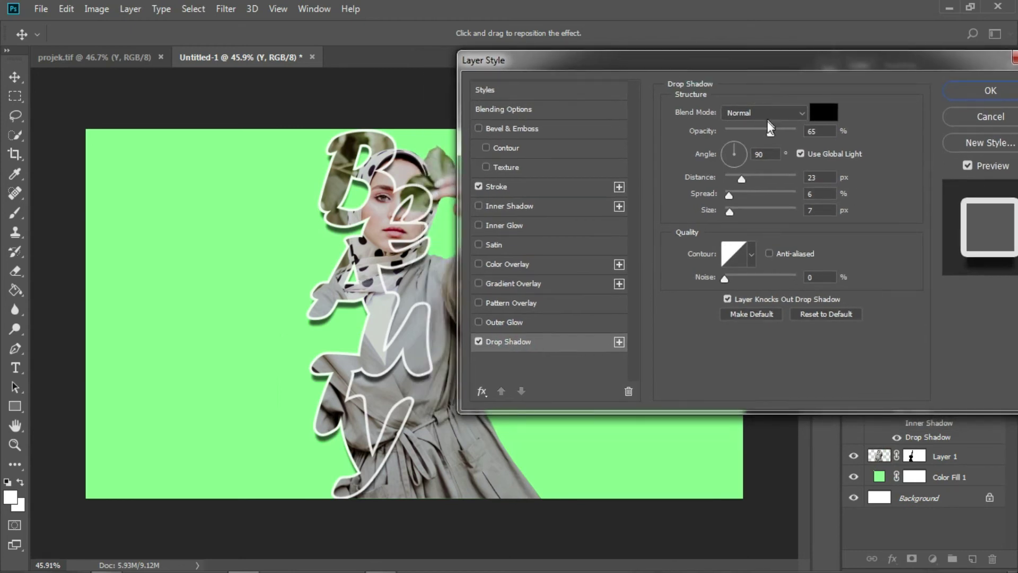
{"action": "left_click_drag", "start_coordinate": [773, 137], "coordinate": [769, 135]}
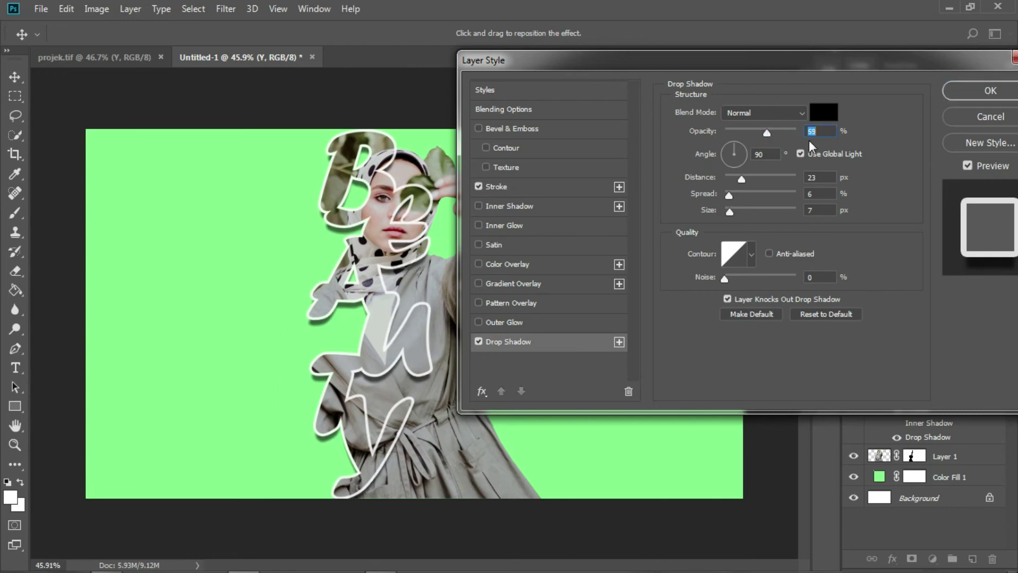
{"action": "left_click", "coordinate": [822, 131]}
{"action": "left_click_drag", "start_coordinate": [734, 148], "coordinate": [745, 148]}
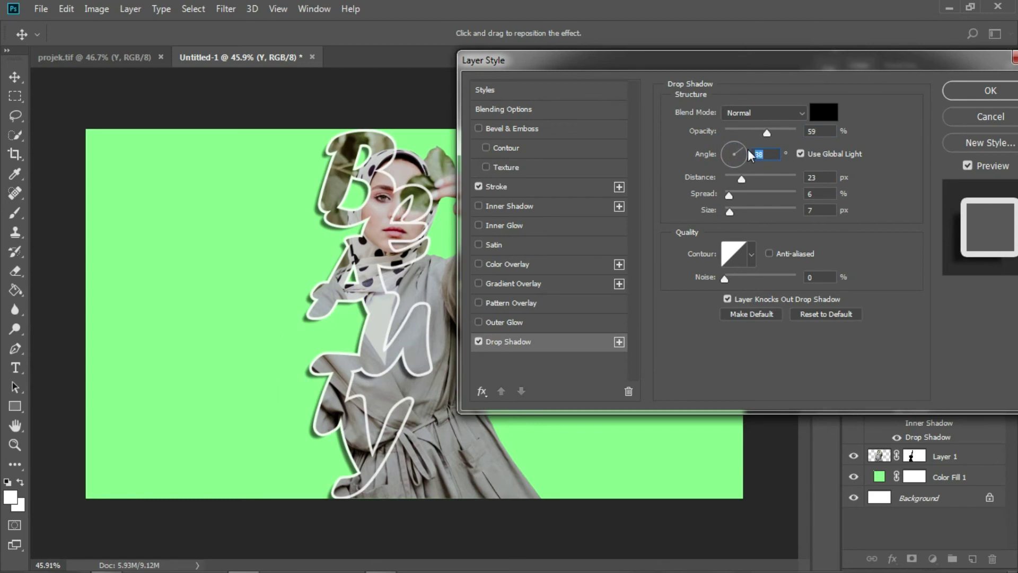
{"action": "left_click", "coordinate": [744, 149]}
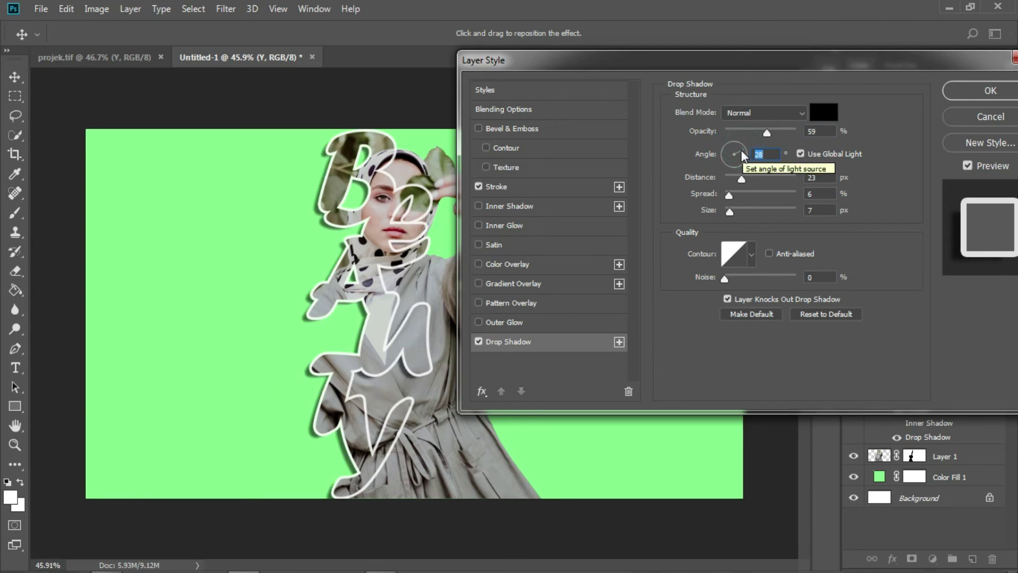
{"action": "left_click", "coordinate": [814, 213]}
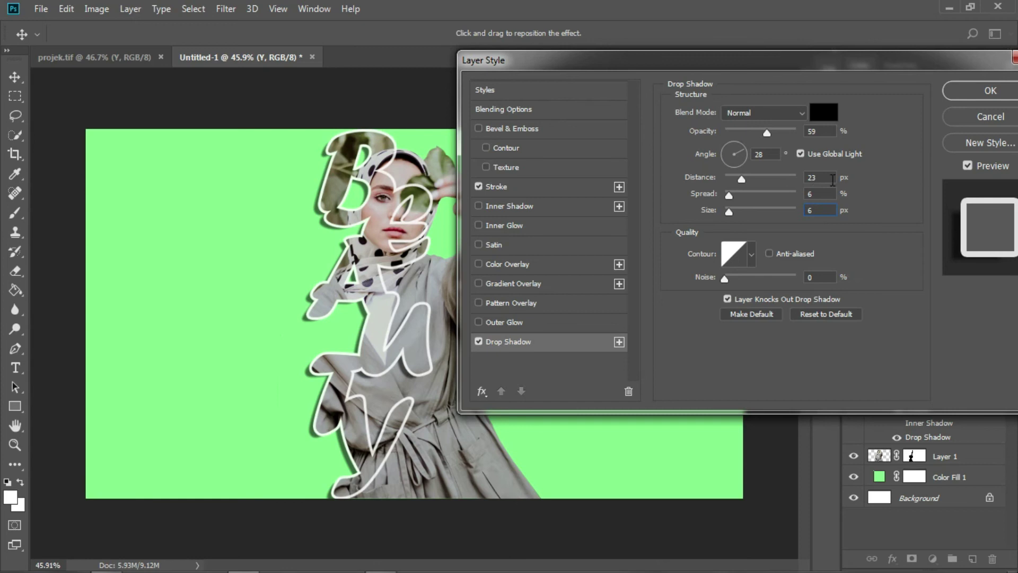
{"action": "left_click", "coordinate": [988, 93]}
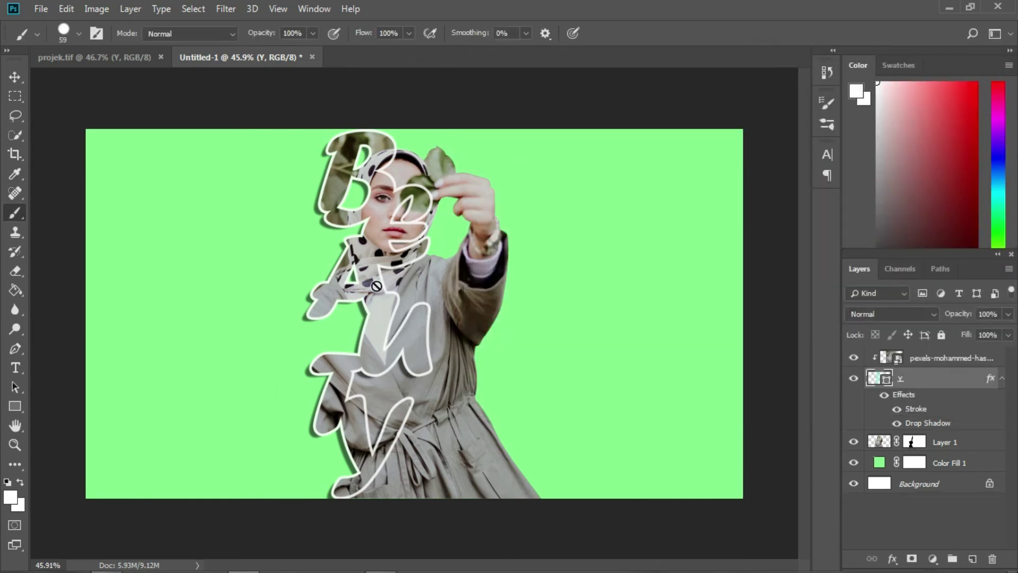
Reopen the lettering's drop shadow and reduce its opacity to 45%.
{"action": "double_click", "coordinate": [916, 423]}
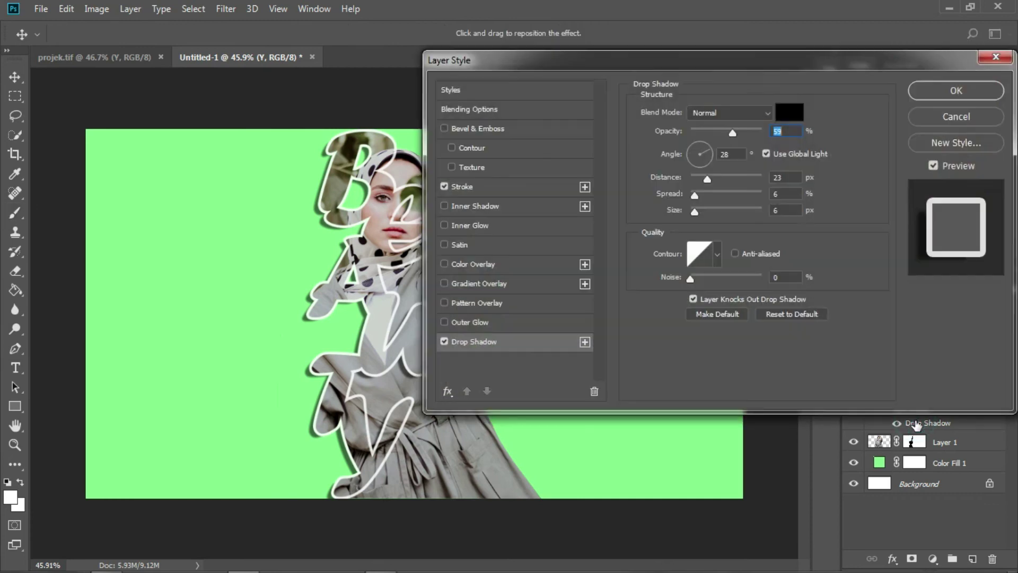
{"action": "left_click_drag", "start_coordinate": [733, 137], "coordinate": [725, 136]}
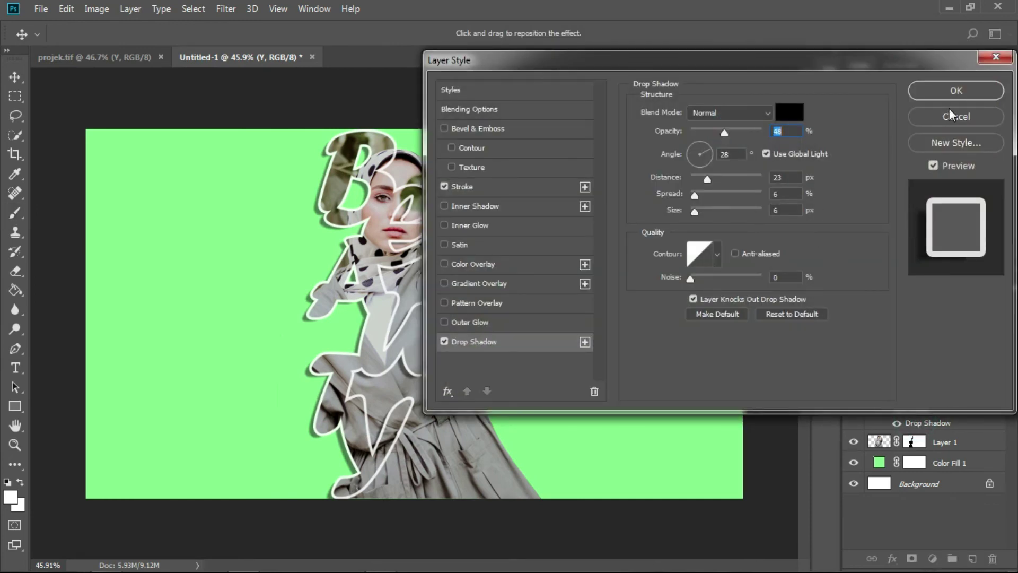
{"action": "left_click", "coordinate": [786, 133]}
{"action": "key", "text": "BackSpace"}
{"action": "type", "text": "5"}
{"action": "left_click", "coordinate": [956, 91]}
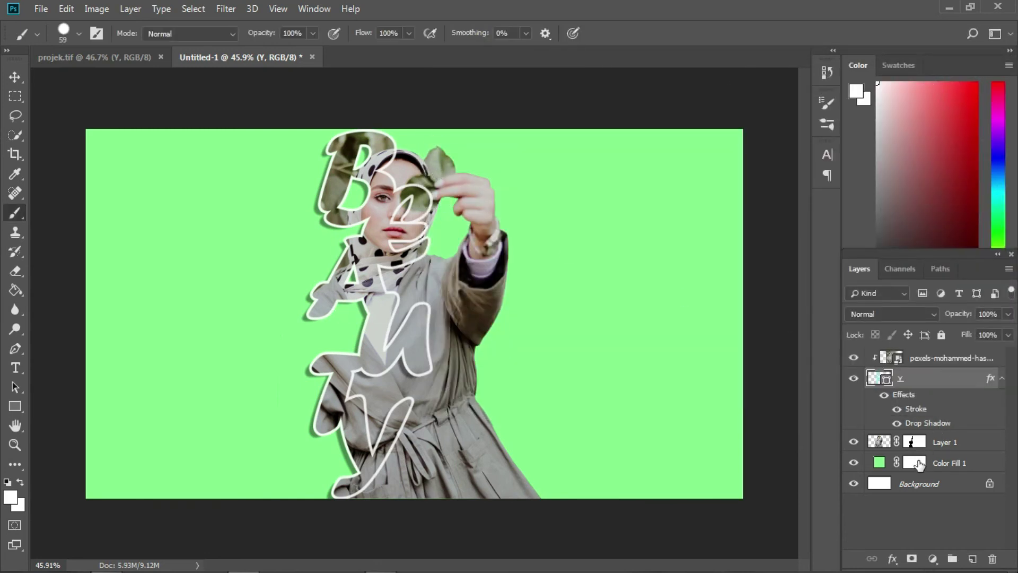
Paint black on the green fill layer's mask along the lettering's left edge and inside the B's openings.
{"action": "left_click", "coordinate": [915, 463]}
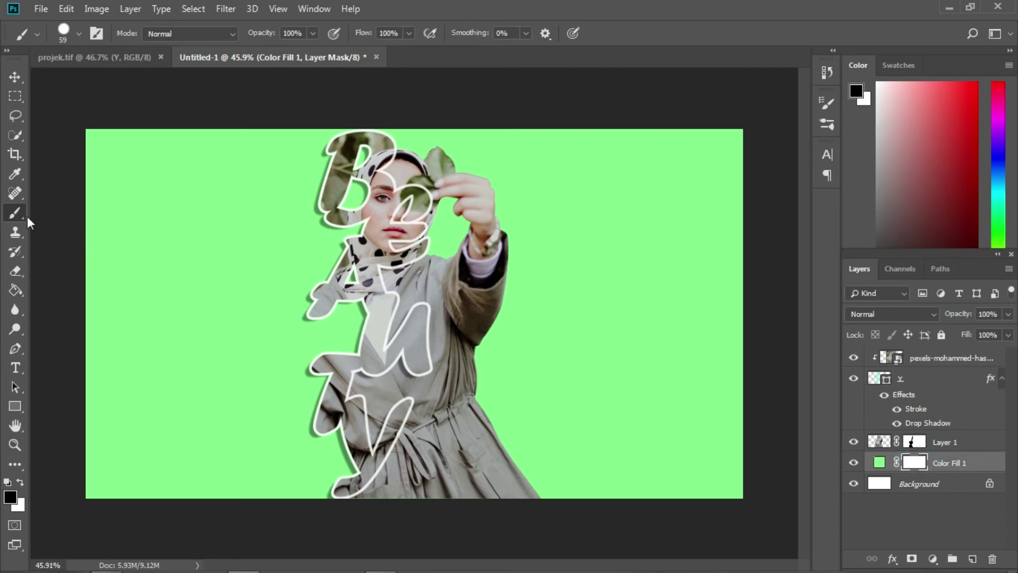
{"action": "mouse_move", "coordinate": [328, 131]}
{"action": "left_mouse_down"}
{"action": "mouse_move", "coordinate": [321, 150]}
{"action": "mouse_move", "coordinate": [352, 130]}
{"action": "mouse_move", "coordinate": [321, 146]}
{"action": "mouse_move", "coordinate": [309, 201]}
{"action": "mouse_move", "coordinate": [360, 228]}
{"action": "left_mouse_up"}
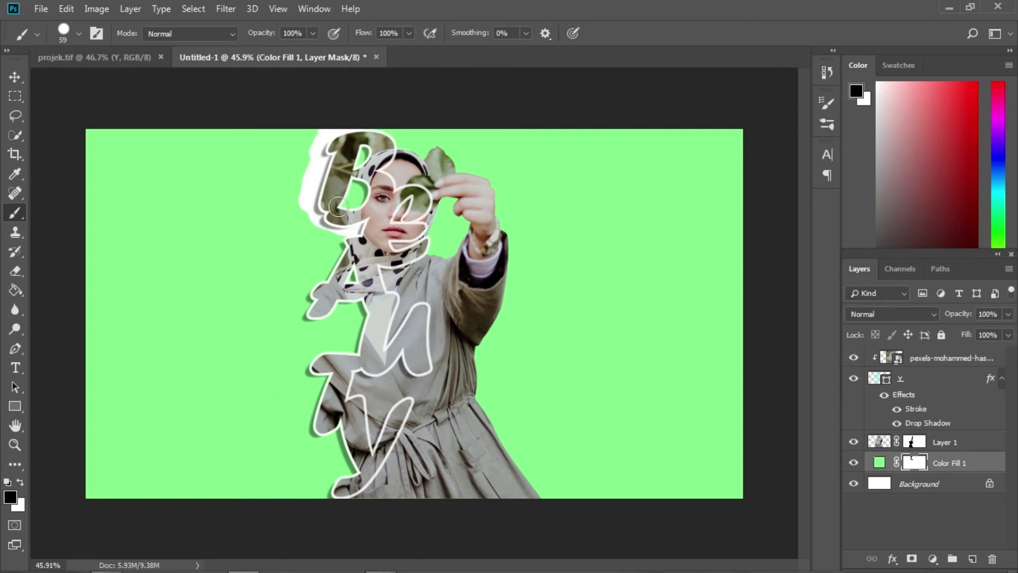
{"action": "mouse_move", "coordinate": [343, 240]}
{"action": "left_mouse_down"}
{"action": "mouse_move", "coordinate": [312, 316]}
{"action": "mouse_move", "coordinate": [361, 310]}
{"action": "mouse_move", "coordinate": [347, 308]}
{"action": "mouse_move", "coordinate": [360, 335]}
{"action": "mouse_move", "coordinate": [316, 362]}
{"action": "mouse_move", "coordinate": [305, 388]}
{"action": "mouse_move", "coordinate": [314, 369]}
{"action": "mouse_move", "coordinate": [343, 360]}
{"action": "mouse_move", "coordinate": [312, 369]}
{"action": "mouse_move", "coordinate": [313, 412]}
{"action": "mouse_move", "coordinate": [322, 433]}
{"action": "mouse_move", "coordinate": [341, 438]}
{"action": "mouse_move", "coordinate": [352, 470]}
{"action": "mouse_move", "coordinate": [321, 490]}
{"action": "mouse_move", "coordinate": [329, 435]}
{"action": "mouse_move", "coordinate": [308, 493]}
{"action": "mouse_move", "coordinate": [303, 371]}
{"action": "mouse_move", "coordinate": [346, 322]}
{"action": "mouse_move", "coordinate": [352, 180]}
{"action": "mouse_move", "coordinate": [335, 195]}
{"action": "mouse_move", "coordinate": [364, 150]}
{"action": "left_mouse_up"}
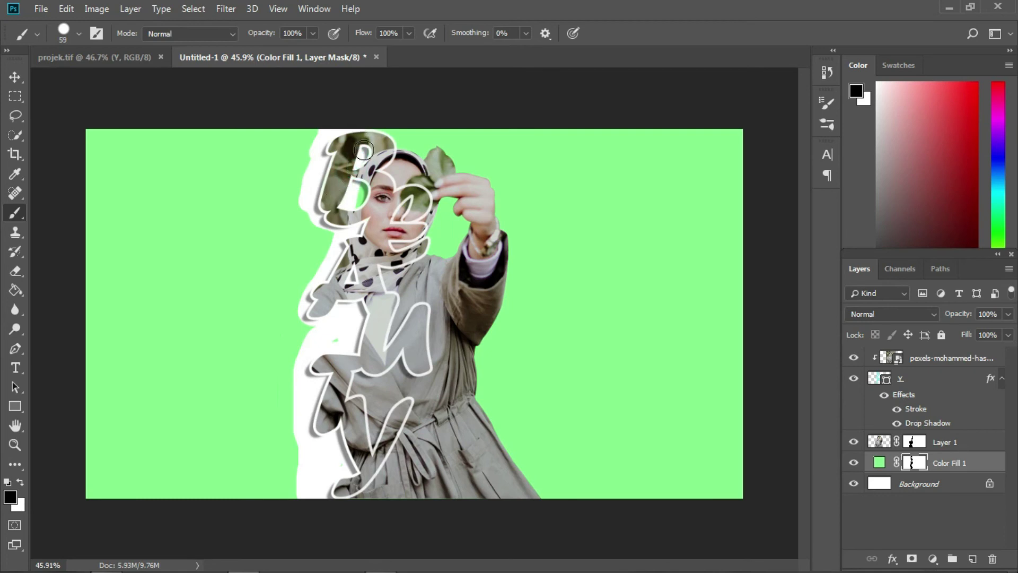
{"action": "left_click_drag", "start_coordinate": [350, 199], "coordinate": [358, 196]}
Enlarge the brush to 300 px and mask out the rest of the green fill left of the lettering.
{"action": "key", "text": "bracketright"}
{"action": "key", "text": "bracketright"}
{"action": "key", "text": "bracketright"}
{"action": "key", "text": "bracketright"}
{"action": "key", "text": "bracketright"}
{"action": "key", "text": "bracketright"}
{"action": "key", "text": "bracketright"}
{"action": "mouse_move", "coordinate": [296, 198]}
{"action": "left_mouse_down"}
{"action": "mouse_move", "coordinate": [309, 134]}
{"action": "mouse_move", "coordinate": [301, 297]}
{"action": "mouse_move", "coordinate": [316, 257]}
{"action": "mouse_move", "coordinate": [302, 343]}
{"action": "mouse_move", "coordinate": [333, 333]}
{"action": "mouse_move", "coordinate": [280, 436]}
{"action": "mouse_move", "coordinate": [281, 478]}
{"action": "mouse_move", "coordinate": [275, 330]}
{"action": "mouse_move", "coordinate": [255, 422]}
{"action": "left_mouse_up"}
{"action": "key", "text": "bracketright"}
{"action": "key", "text": "bracketright"}
{"action": "key", "text": "bracketright"}
{"action": "key", "text": "bracketright"}
{"action": "key", "text": "bracketright"}
{"action": "mouse_move", "coordinate": [221, 468]}
{"action": "left_mouse_down"}
{"action": "mouse_move", "coordinate": [136, 525]}
{"action": "mouse_move", "coordinate": [273, 154]}
{"action": "mouse_move", "coordinate": [102, 227]}
{"action": "mouse_move", "coordinate": [179, 272]}
{"action": "mouse_move", "coordinate": [219, 211]}
{"action": "left_mouse_up"}
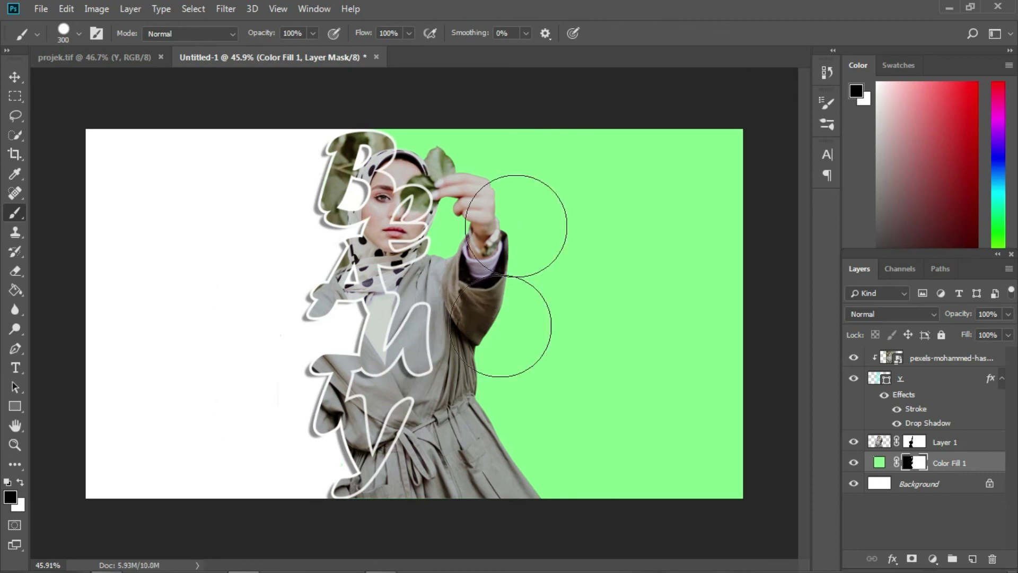
Add a Hue/Saturation adjustment layer above the photo layer and apply the Red Boost preset.
{"action": "left_click", "coordinate": [949, 359]}
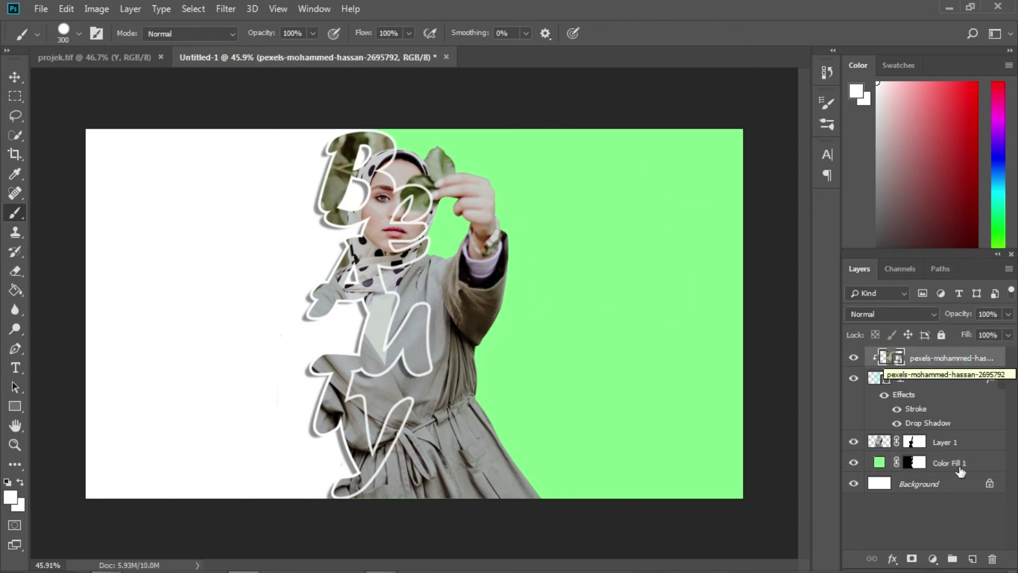
{"action": "left_click", "coordinate": [934, 560]}
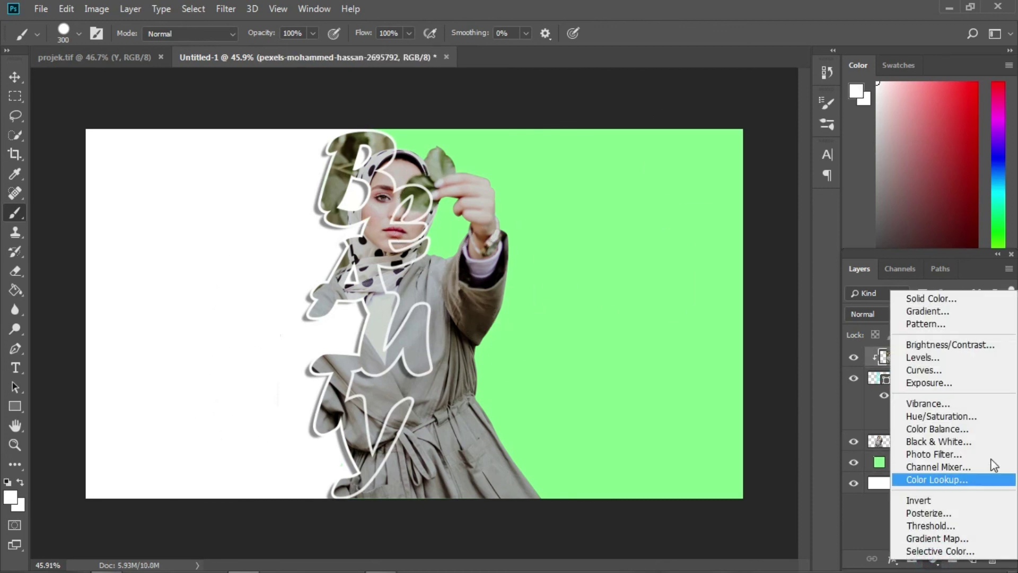
{"action": "left_click", "coordinate": [948, 415]}
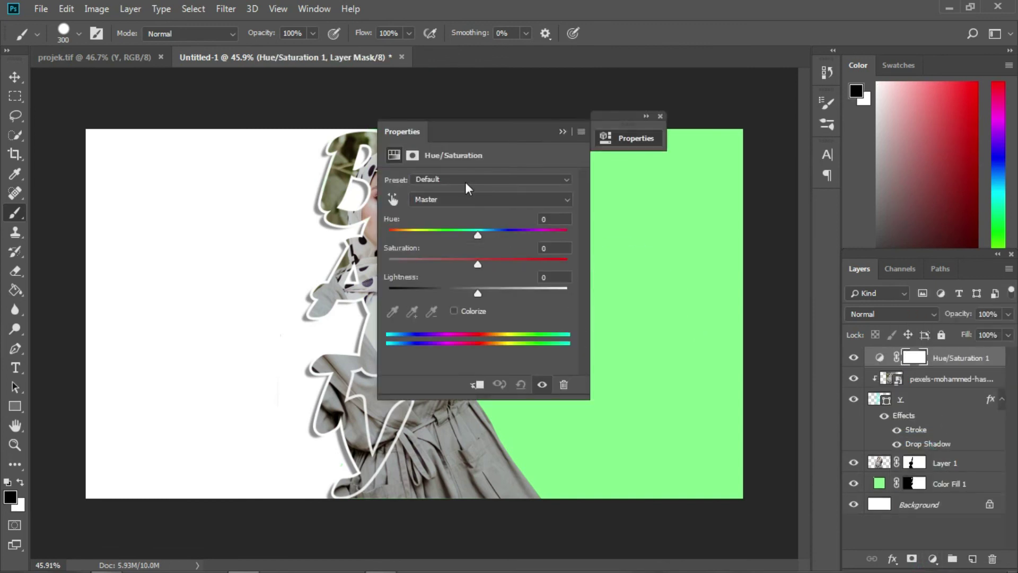
{"action": "left_click", "coordinate": [465, 180]}
{"action": "left_click", "coordinate": [479, 133]}
{"action": "left_click_drag", "start_coordinate": [492, 133], "coordinate": [671, 111]}
{"action": "left_click", "coordinate": [689, 155]}
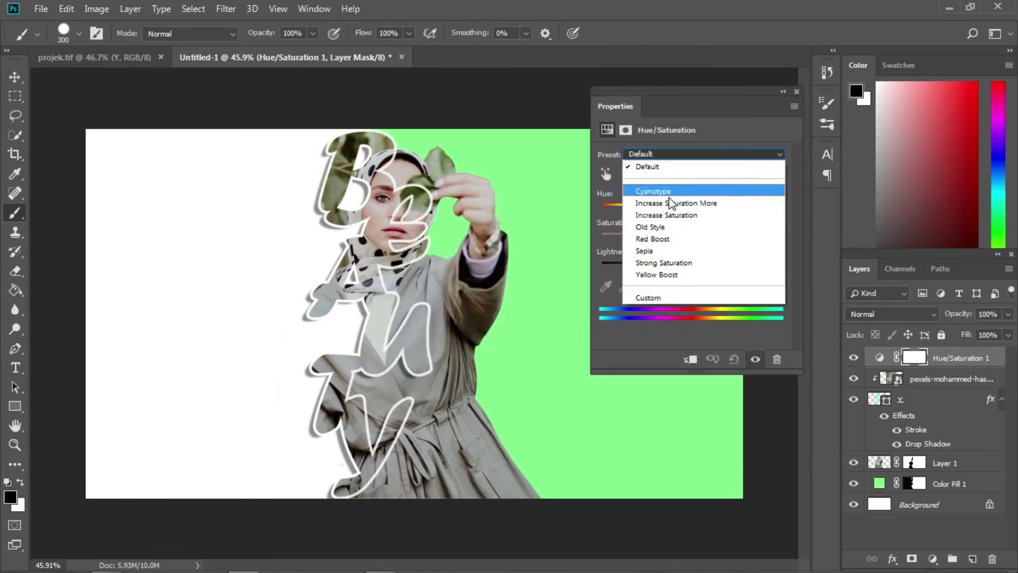
{"action": "left_click", "coordinate": [666, 239]}
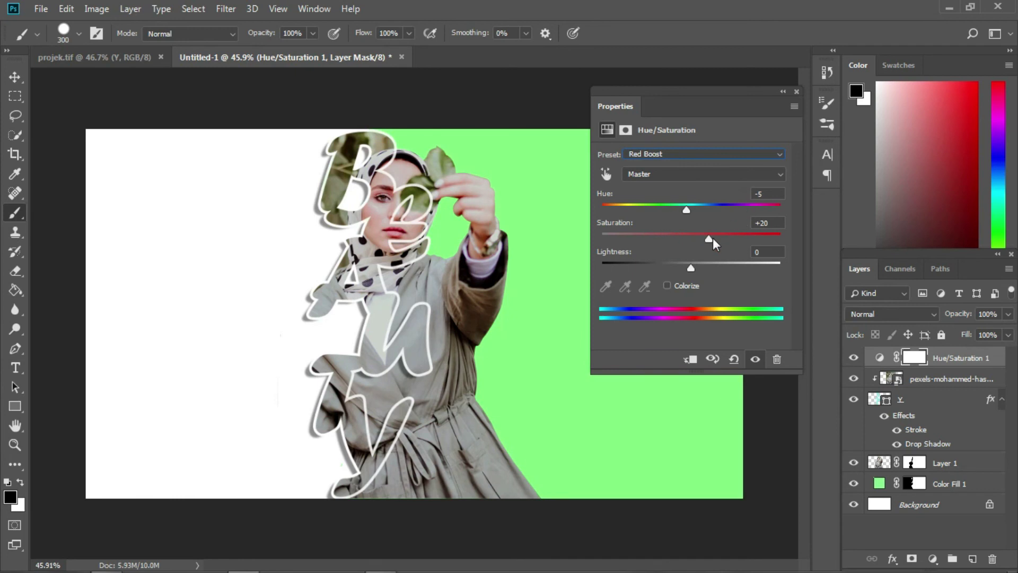
Reduce the Hue/Saturation adjustment's master saturation to +8.
{"action": "left_click_drag", "start_coordinate": [712, 238], "coordinate": [698, 241]}
{"action": "left_click", "coordinate": [798, 92]}
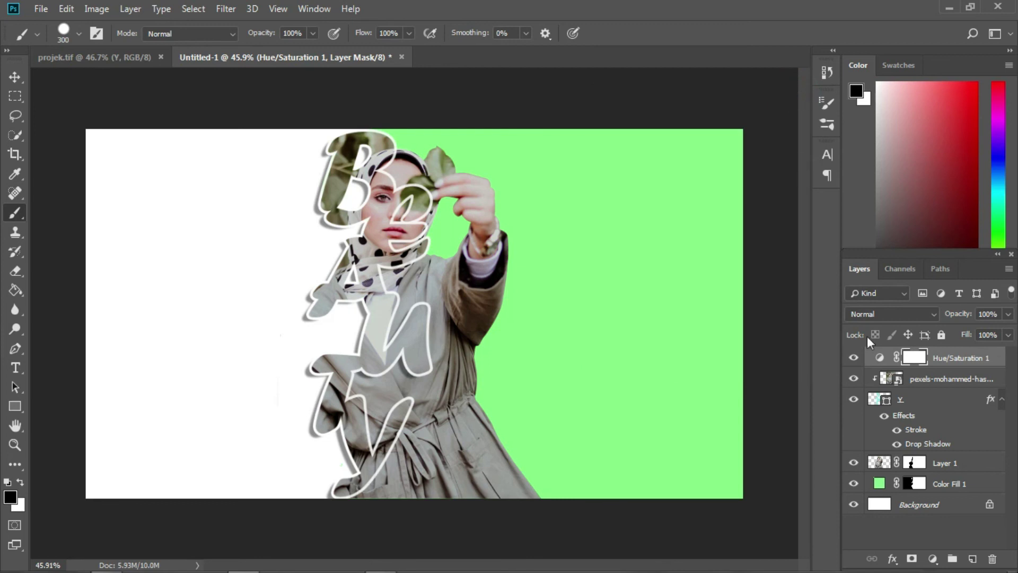
Add a Curves adjustment layer above the Hue/Saturation layer and raise the middle of the RGB curve slightly.
{"action": "left_click", "coordinate": [933, 558]}
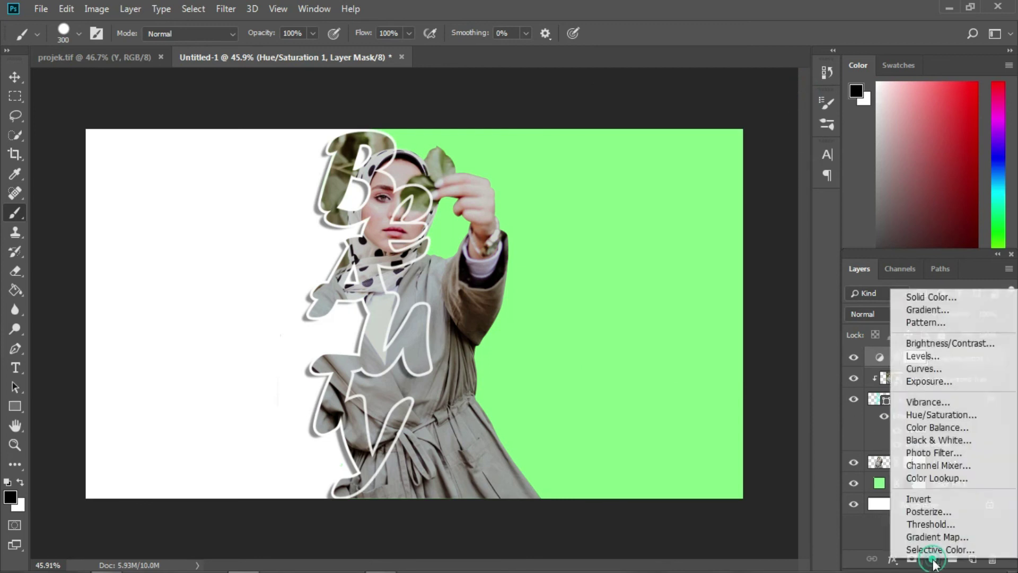
{"action": "left_click", "coordinate": [939, 368]}
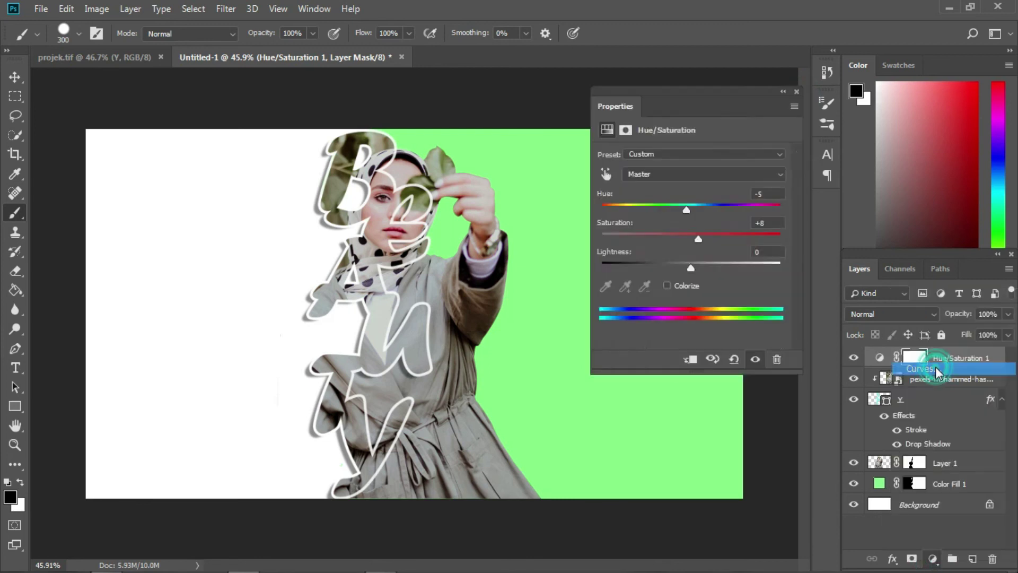
{"action": "left_click", "coordinate": [708, 253]}
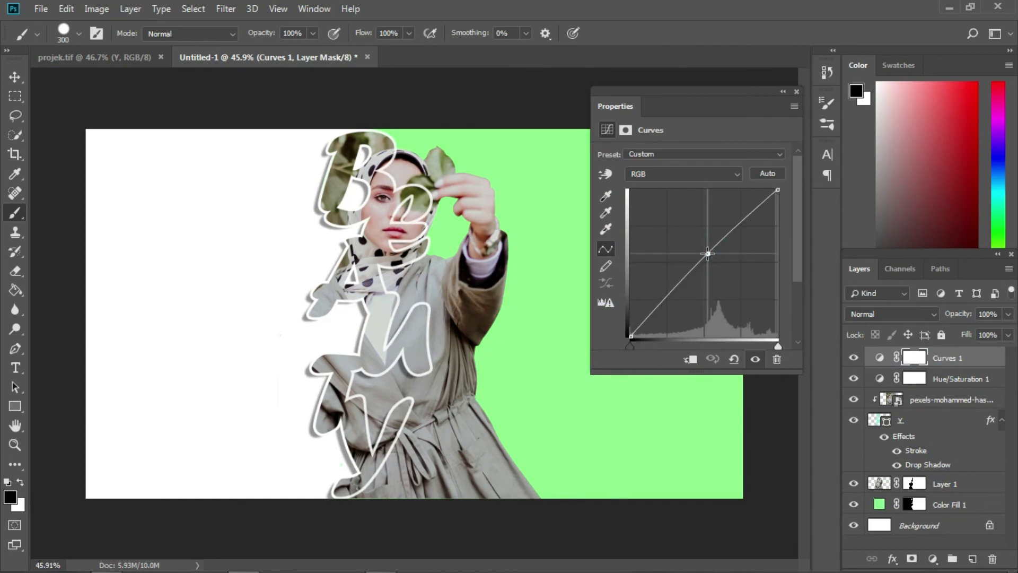
{"action": "left_click", "coordinate": [796, 91]}
Reopen the stroke effect on the lettering layer, adjust its opacity and apply the layer style.
{"action": "left_click", "coordinate": [928, 420]}
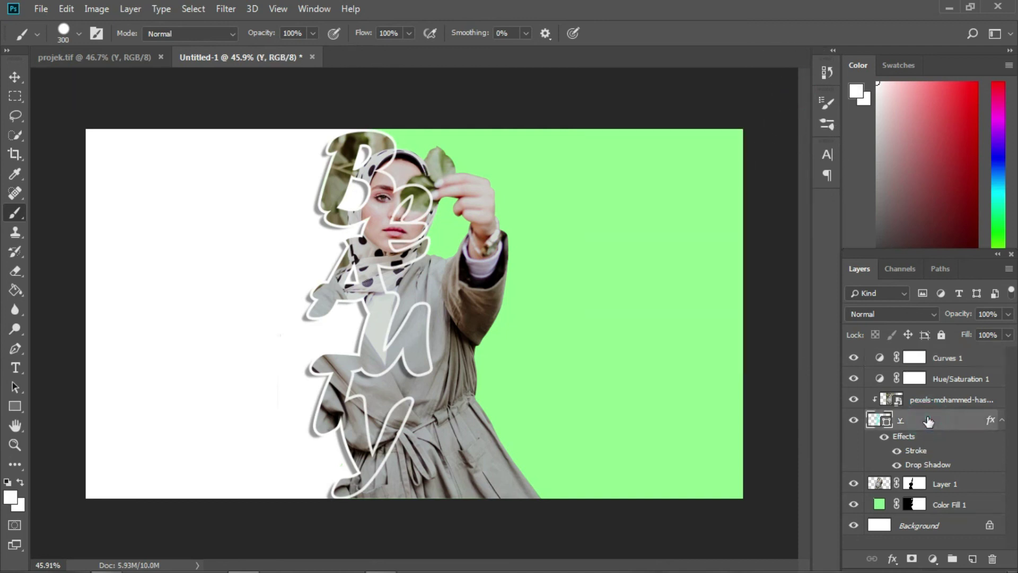
{"action": "left_click", "coordinate": [926, 451]}
{"action": "double_click", "coordinate": [926, 451]}
{"action": "left_click", "coordinate": [787, 110]}
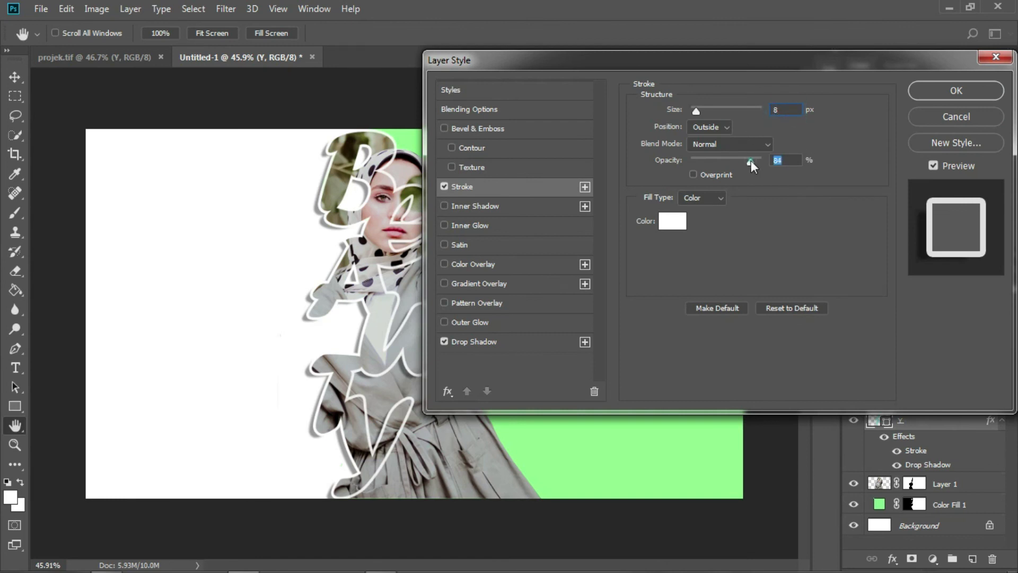
{"action": "left_click_drag", "start_coordinate": [746, 160], "coordinate": [746, 160]}
{"action": "left_click_drag", "start_coordinate": [704, 62], "coordinate": [752, 56]}
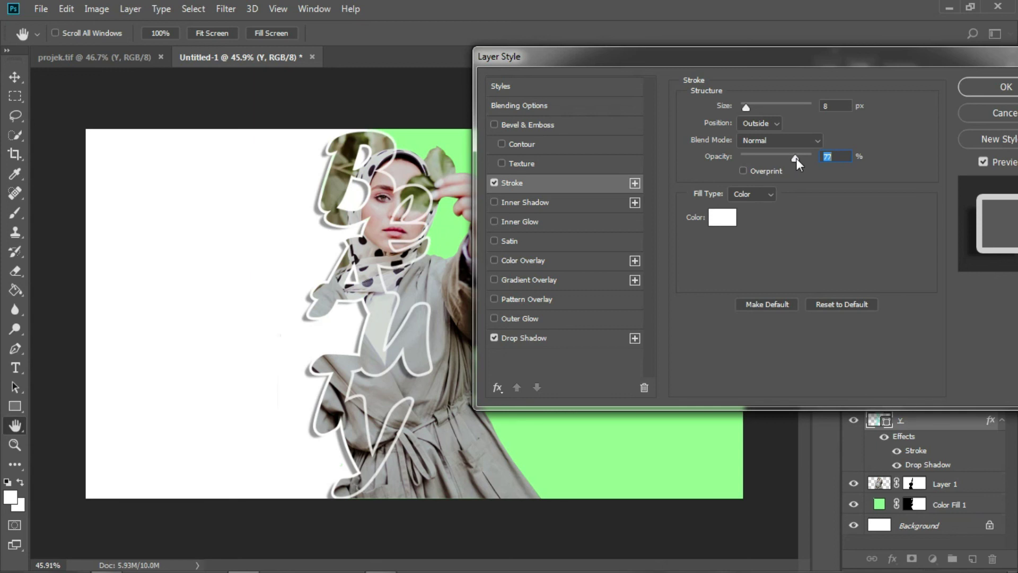
{"action": "left_click", "coordinate": [847, 157]}
{"action": "left_click", "coordinate": [1004, 88]}
{"action": "key", "text": "b"}
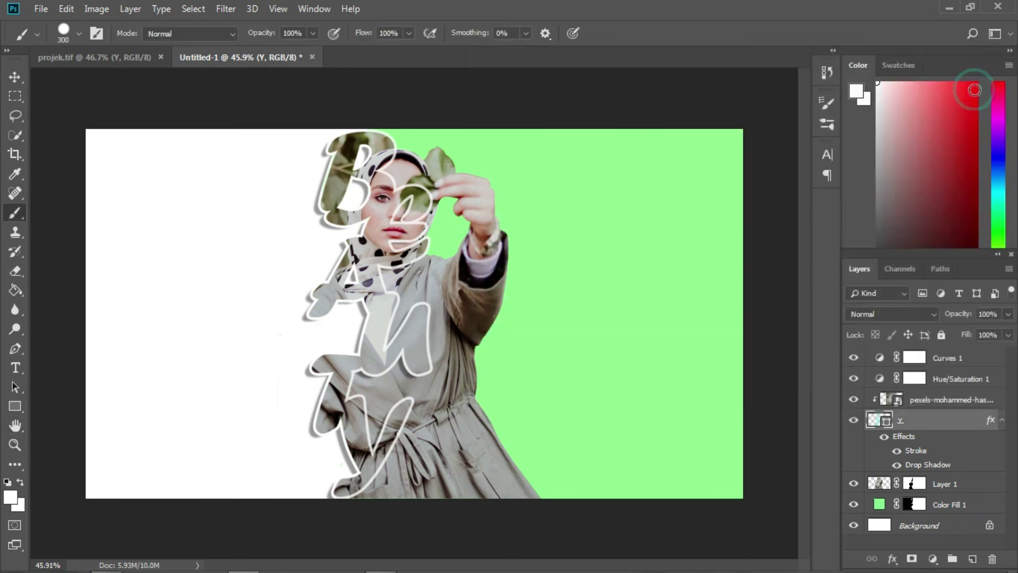
{"action": "scroll", "coordinate": [403, 483], "scroll_direction": "up", "scroll_amount": 1}
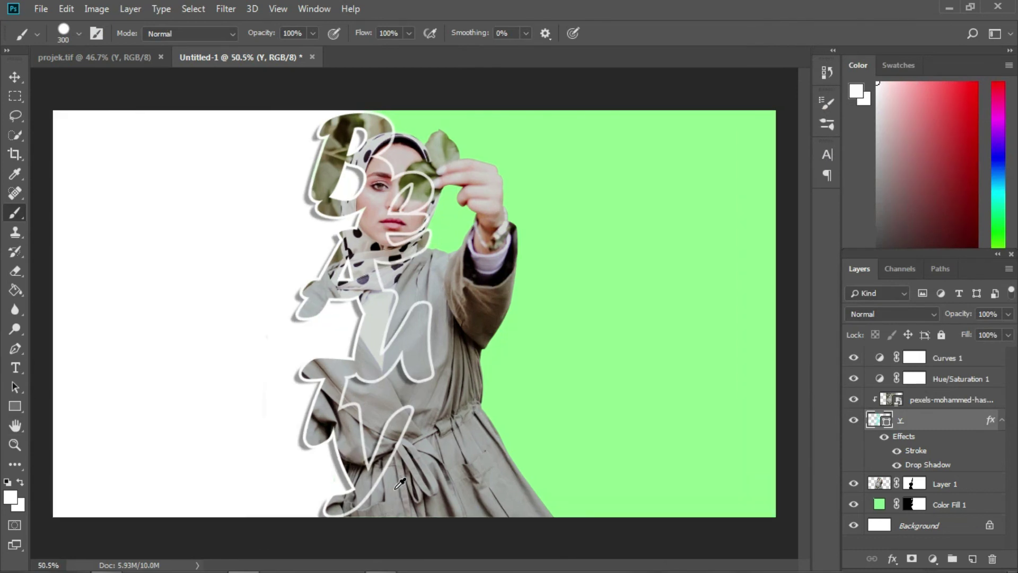